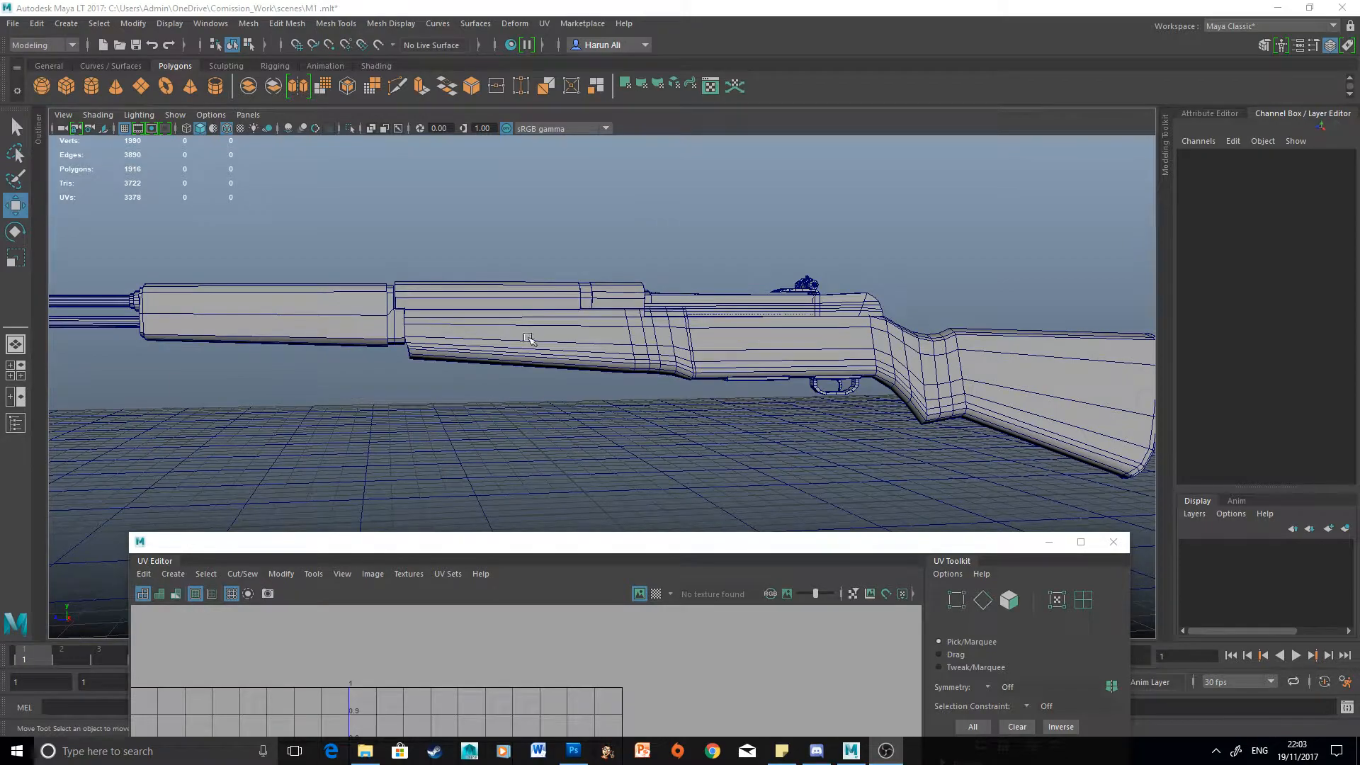
- Select the rifle mesh, bring its full UV layout into view and open the UV Snapshot options
drag(527, 340, 818, 362)
click(720, 346)
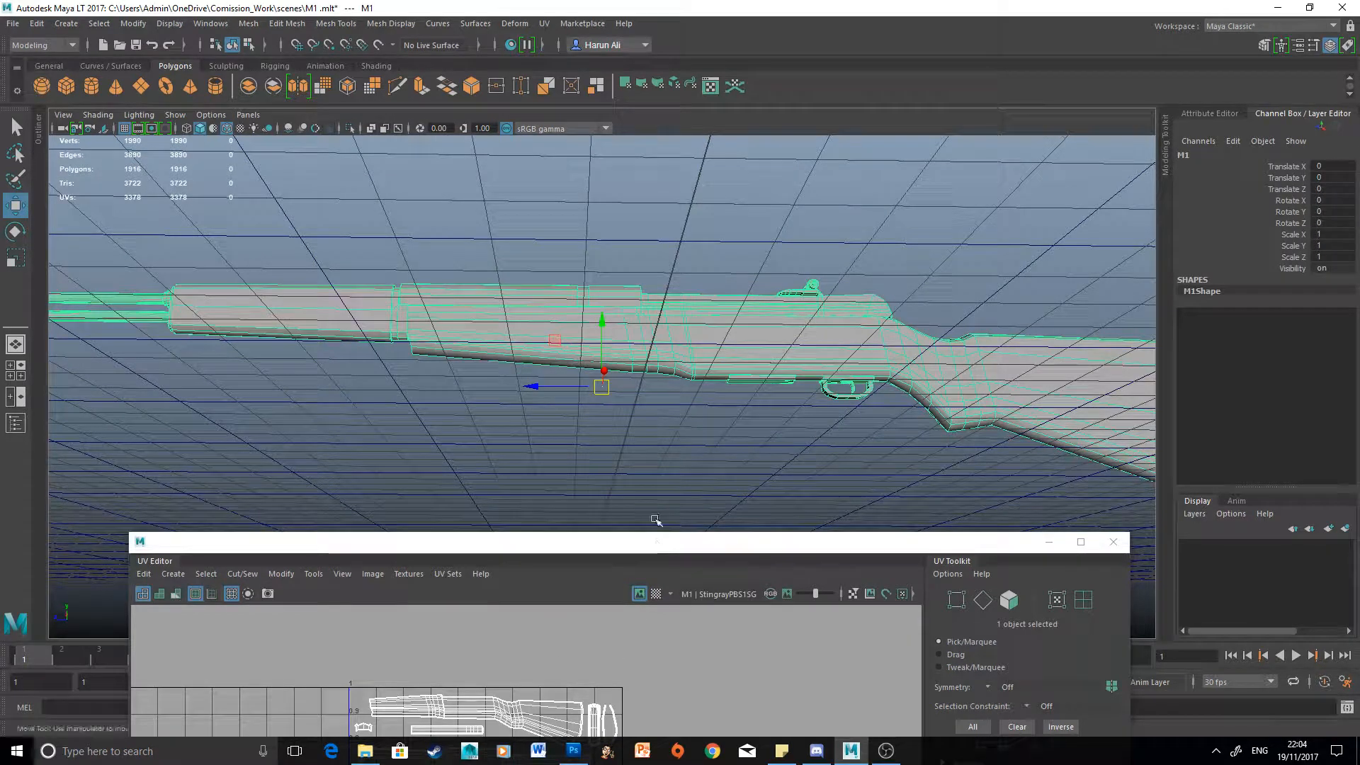
drag(703, 555, 735, 198)
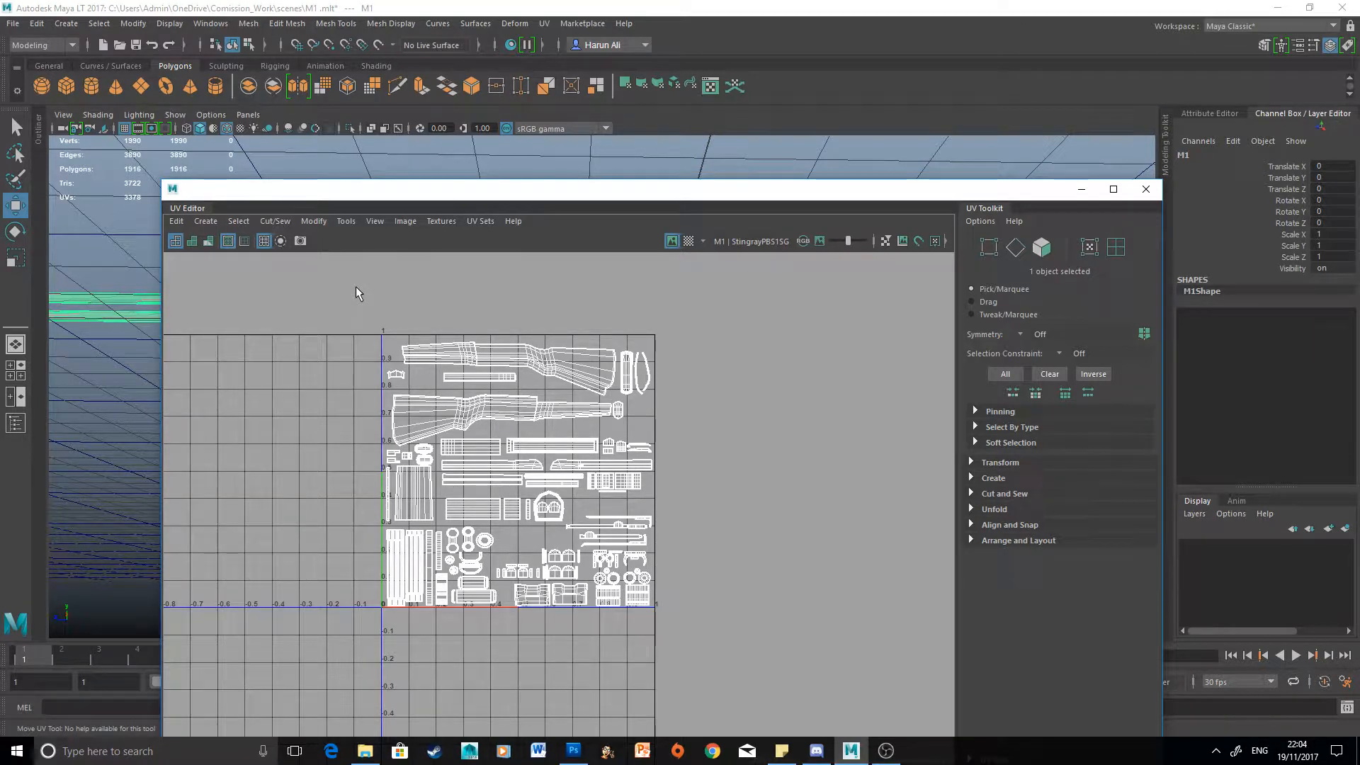
click(300, 241)
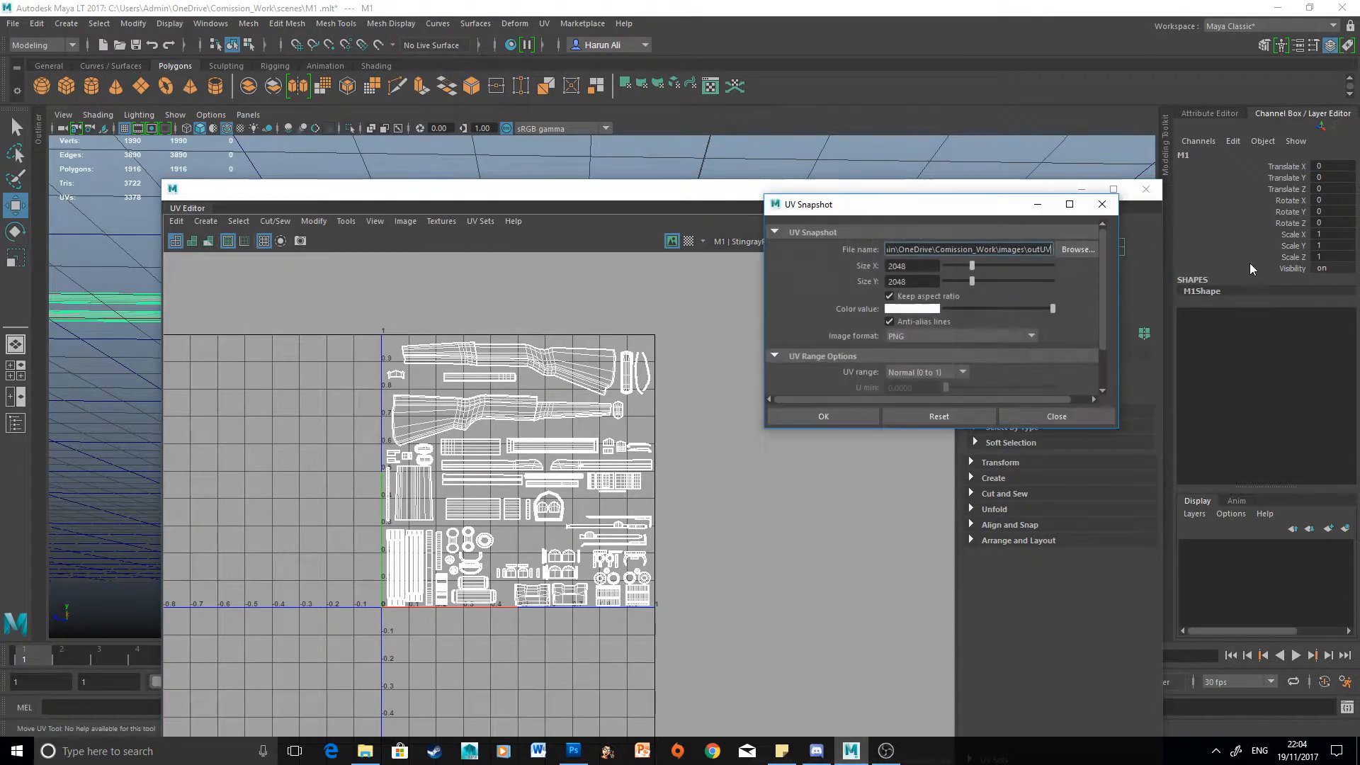
drag(849, 202, 834, 266)
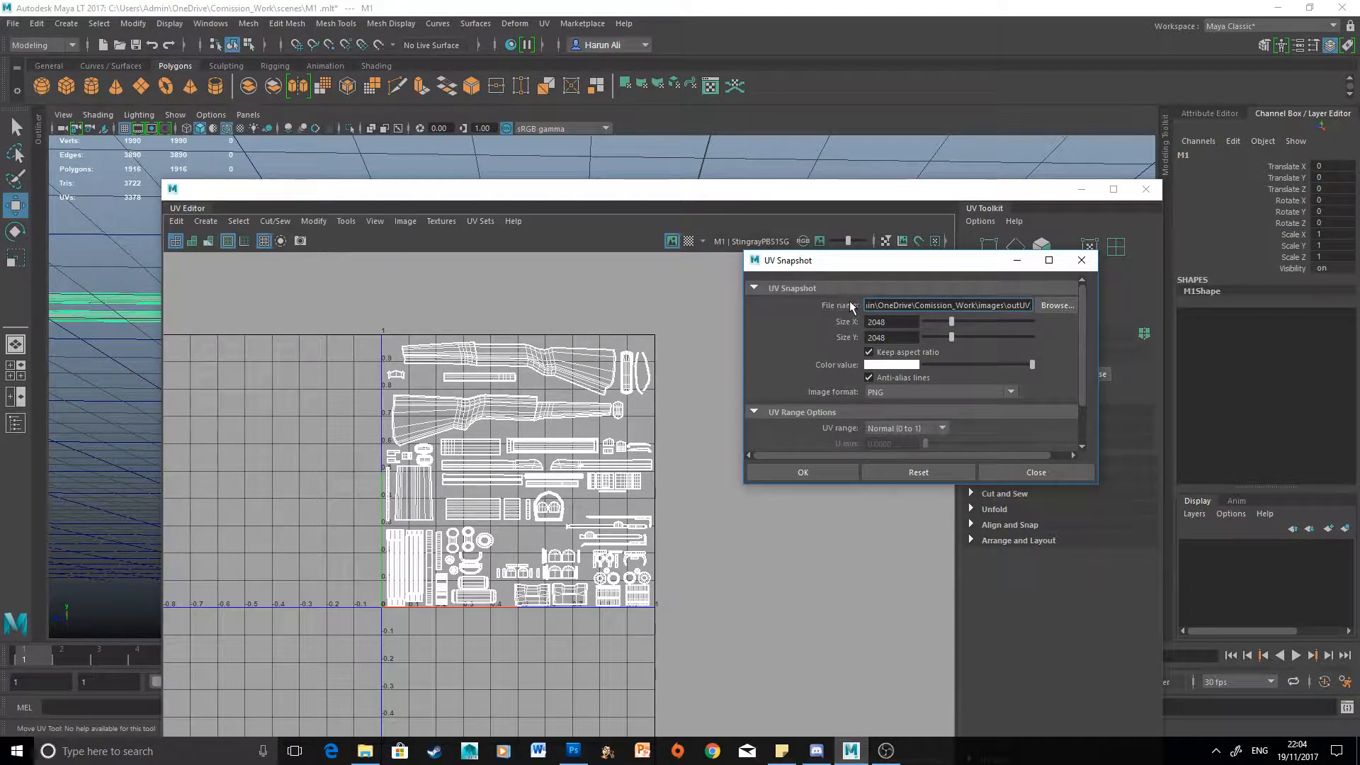
- Set the snapshot's output file to test.png in the project's images folder
click(1062, 308)
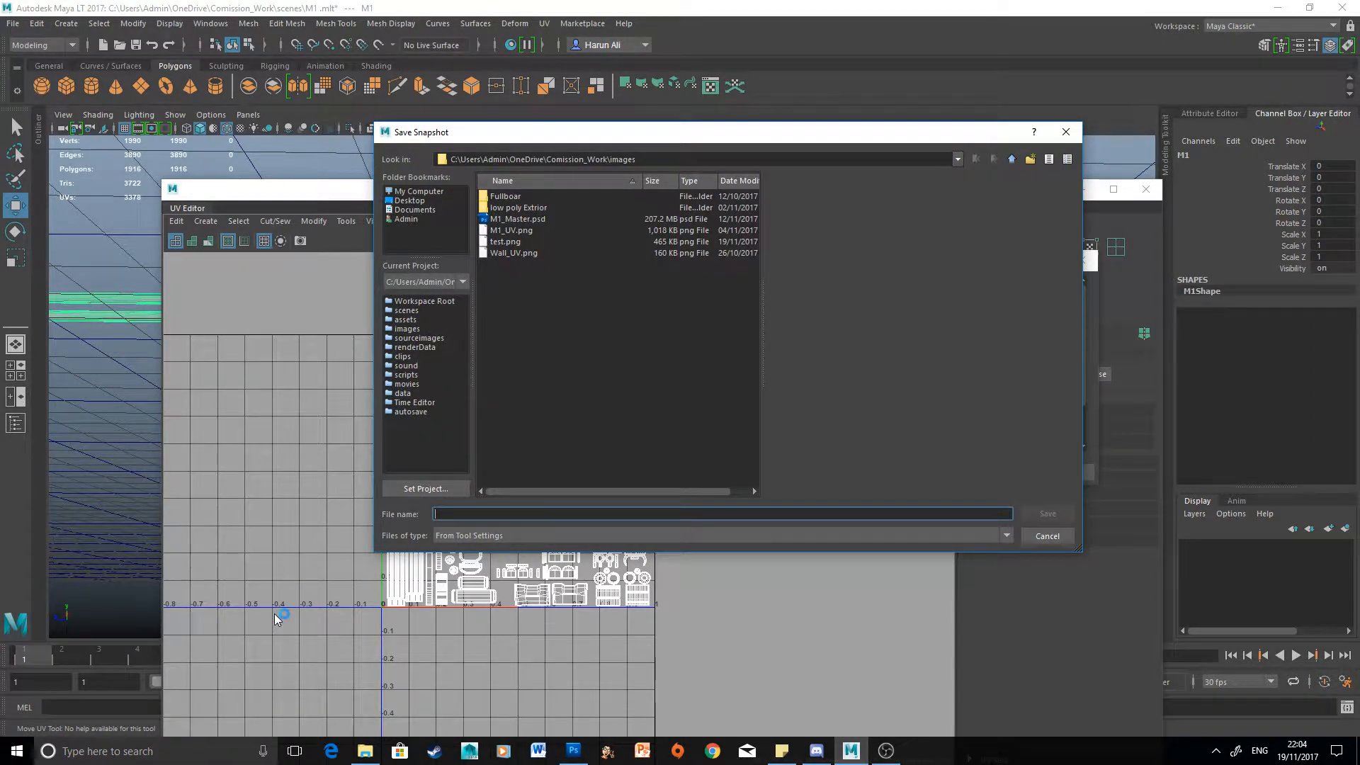
text(t)
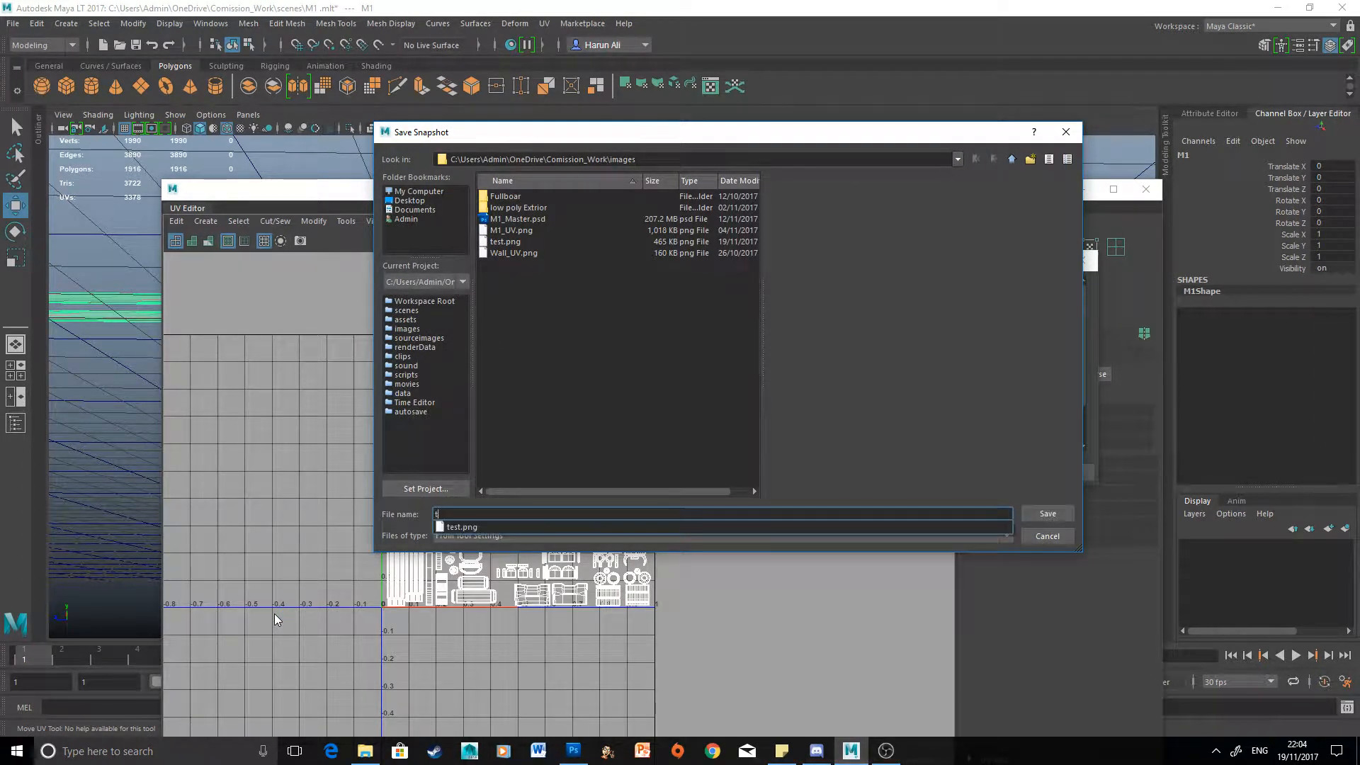
text(est.png)
click(504, 527)
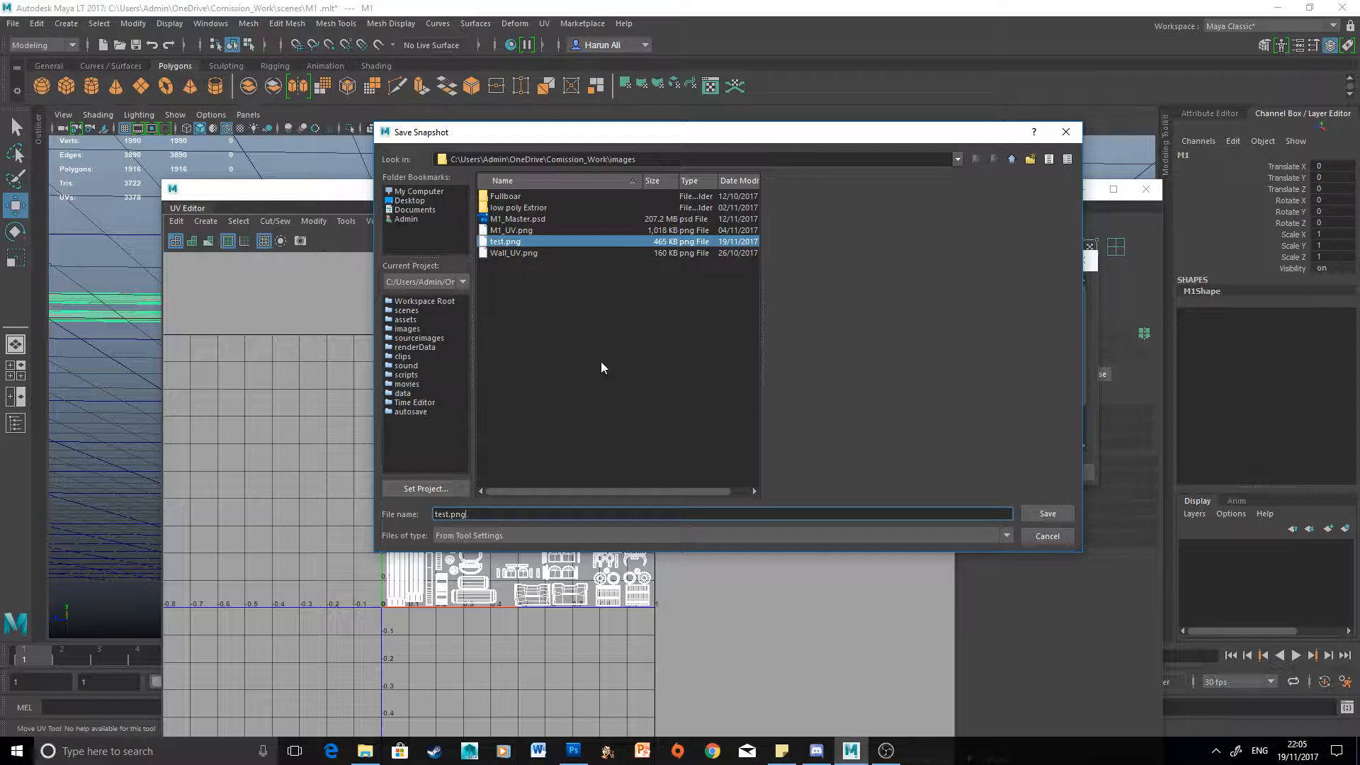
click(1047, 515)
click(704, 359)
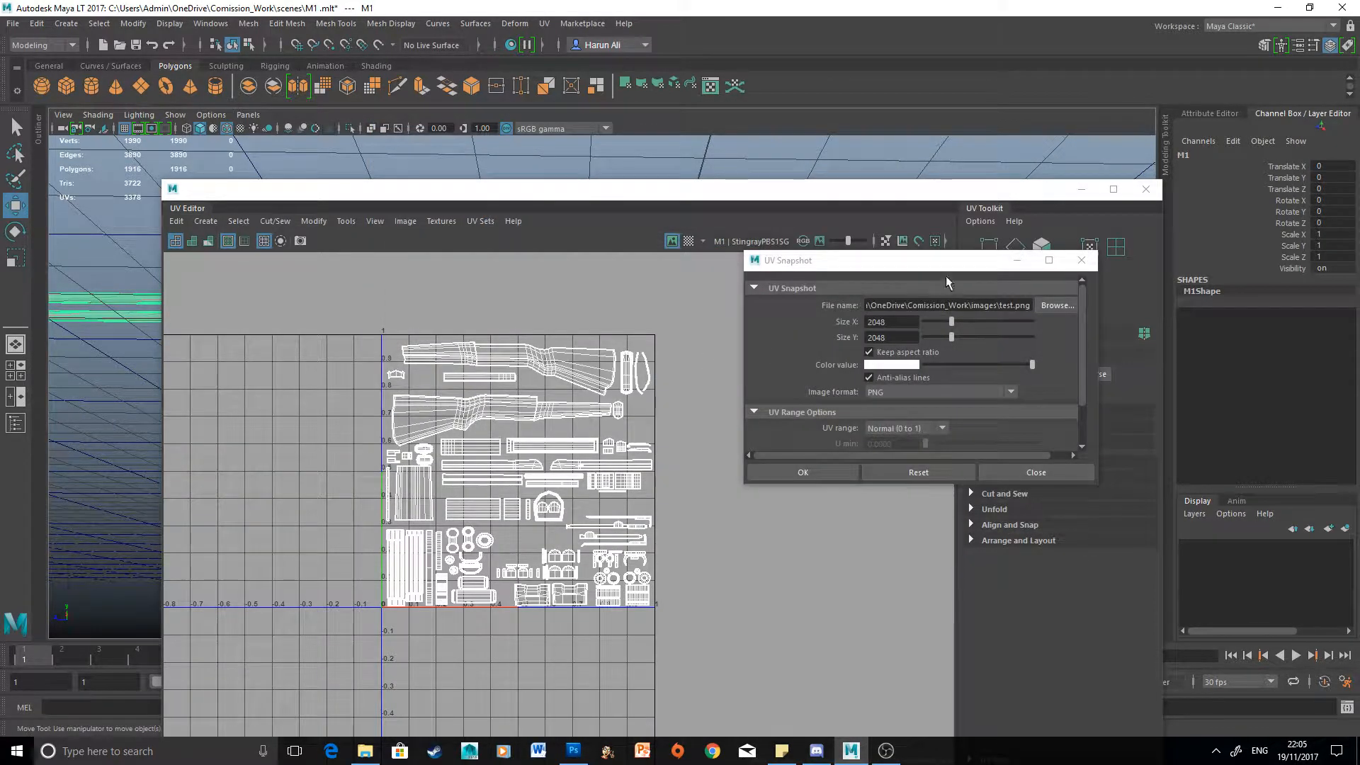
- Export the UV snapshot as a 2048 by 2048 PNG, overwriting the existing test.png
drag(899, 269, 717, 231)
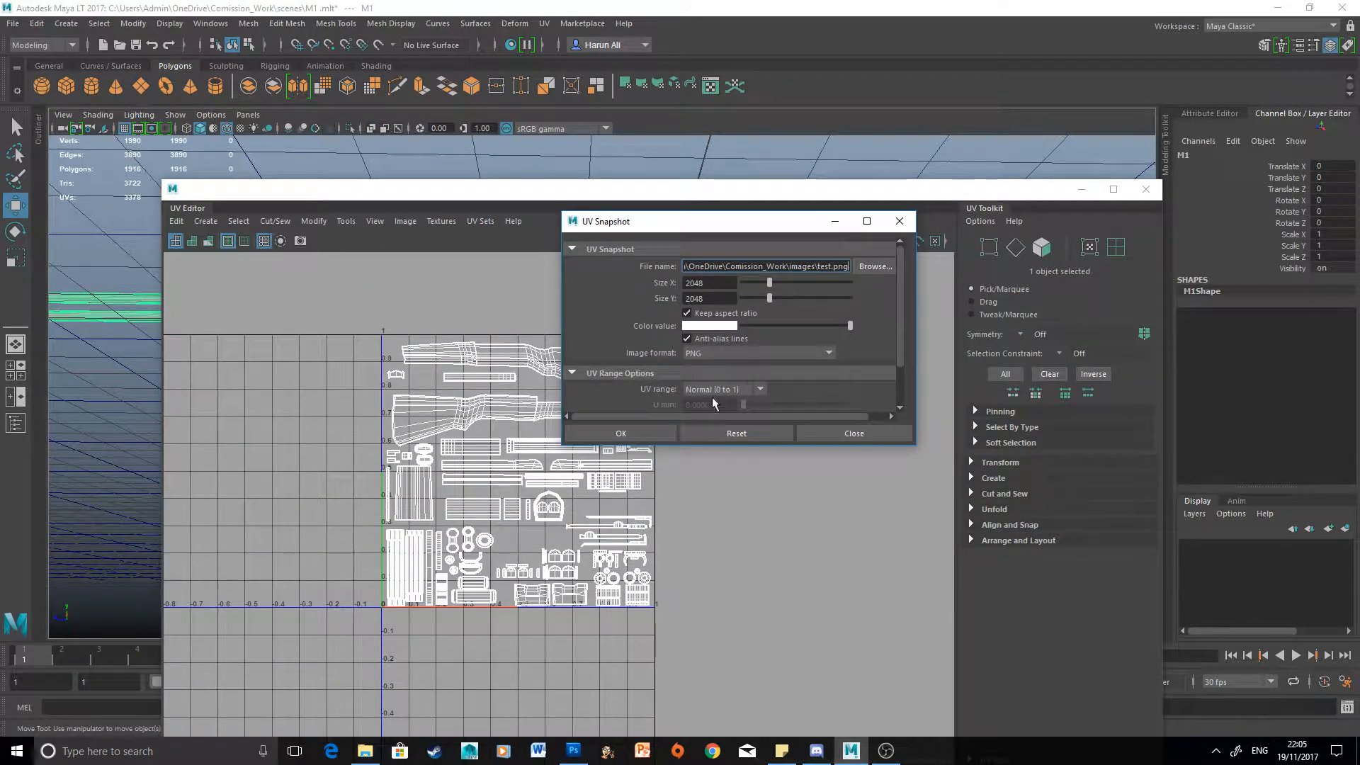
click(710, 283)
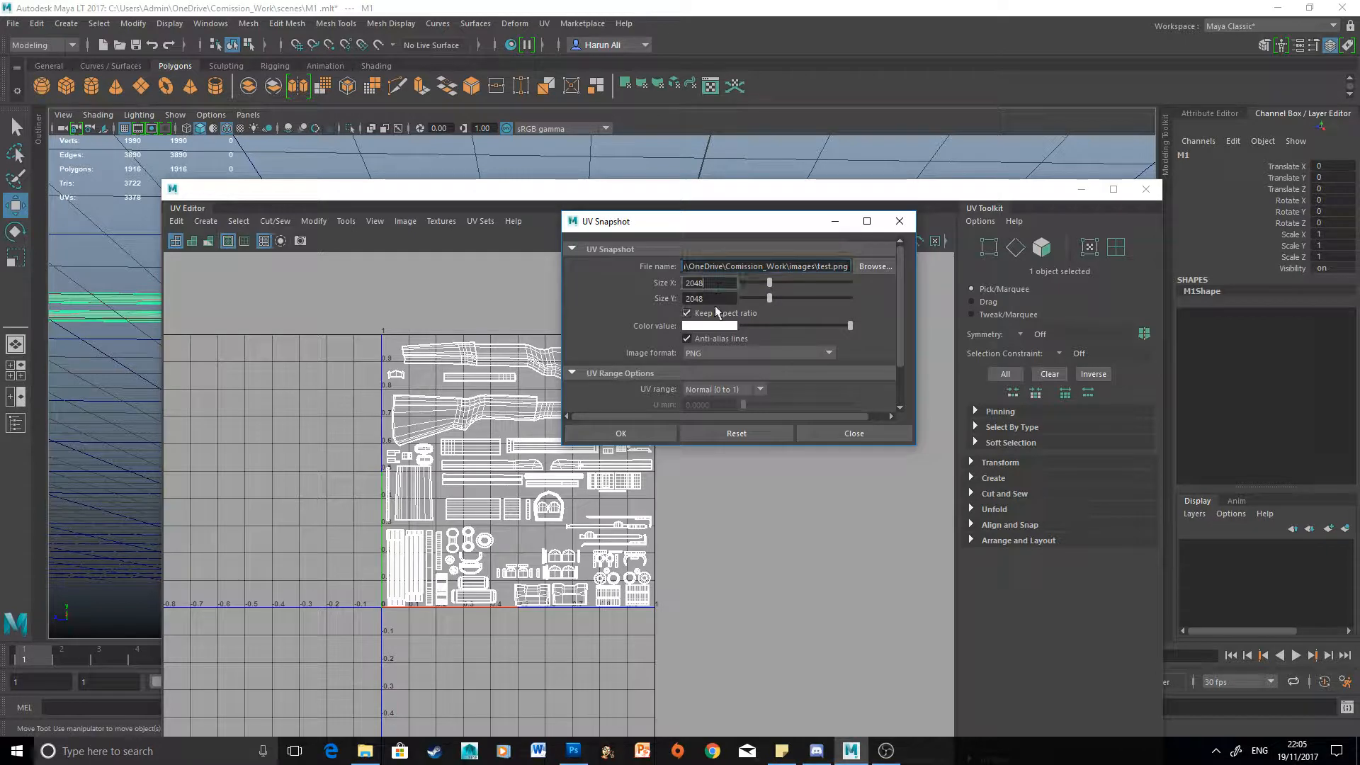
click(710, 297)
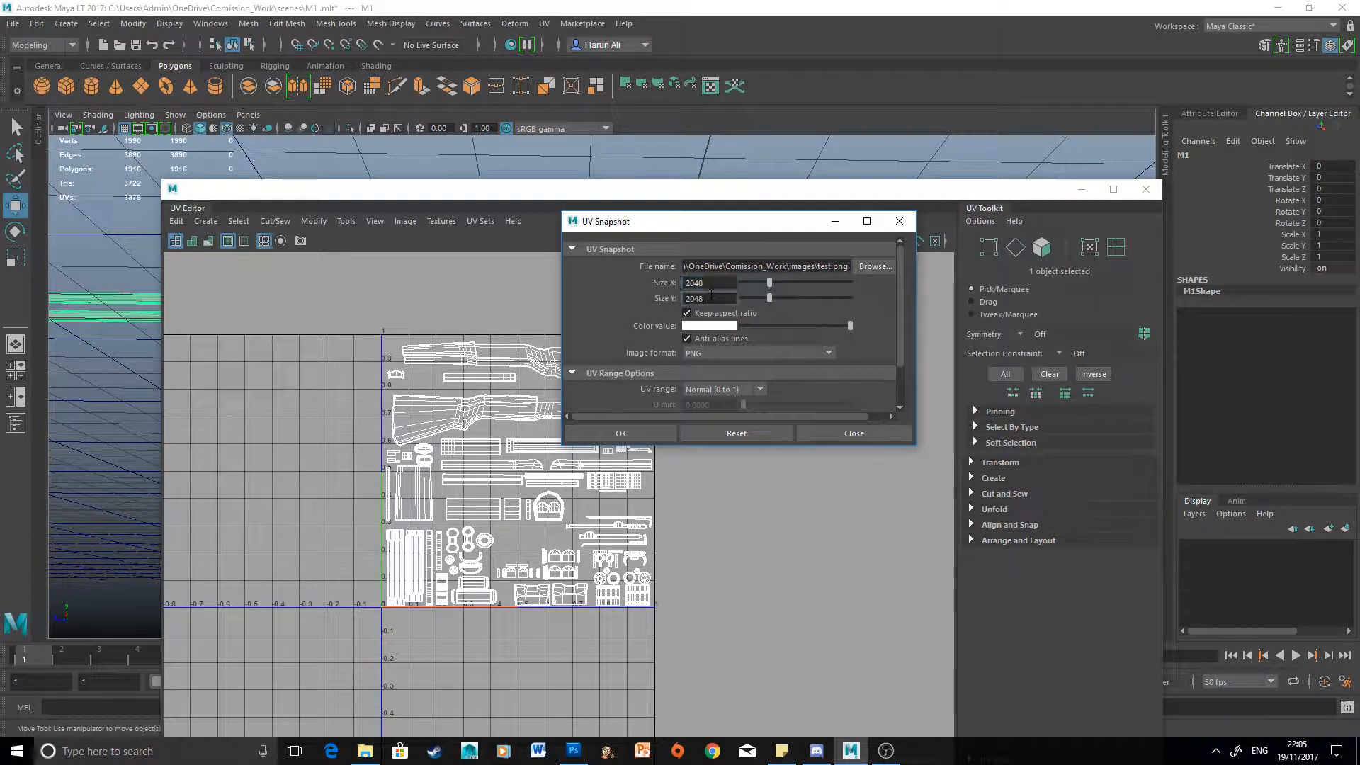
click(714, 285)
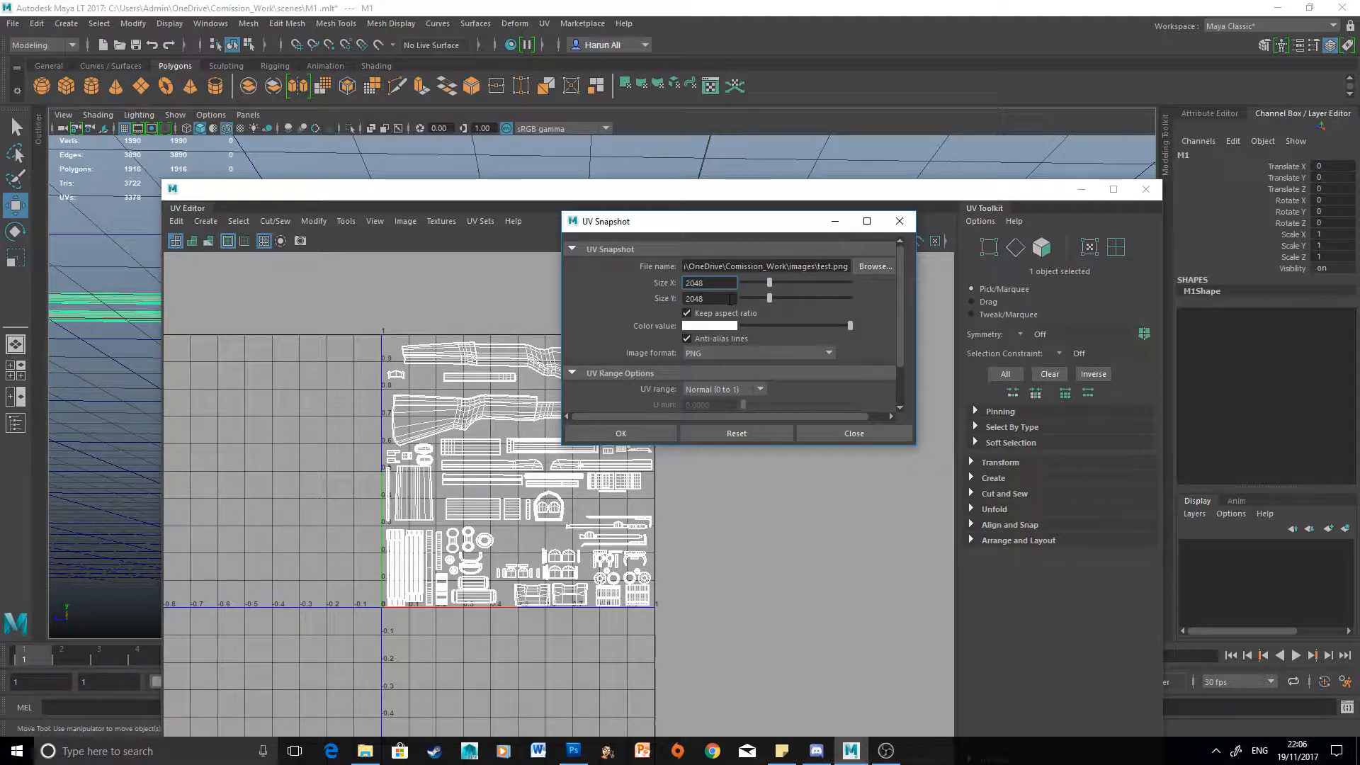
click(729, 299)
click(708, 358)
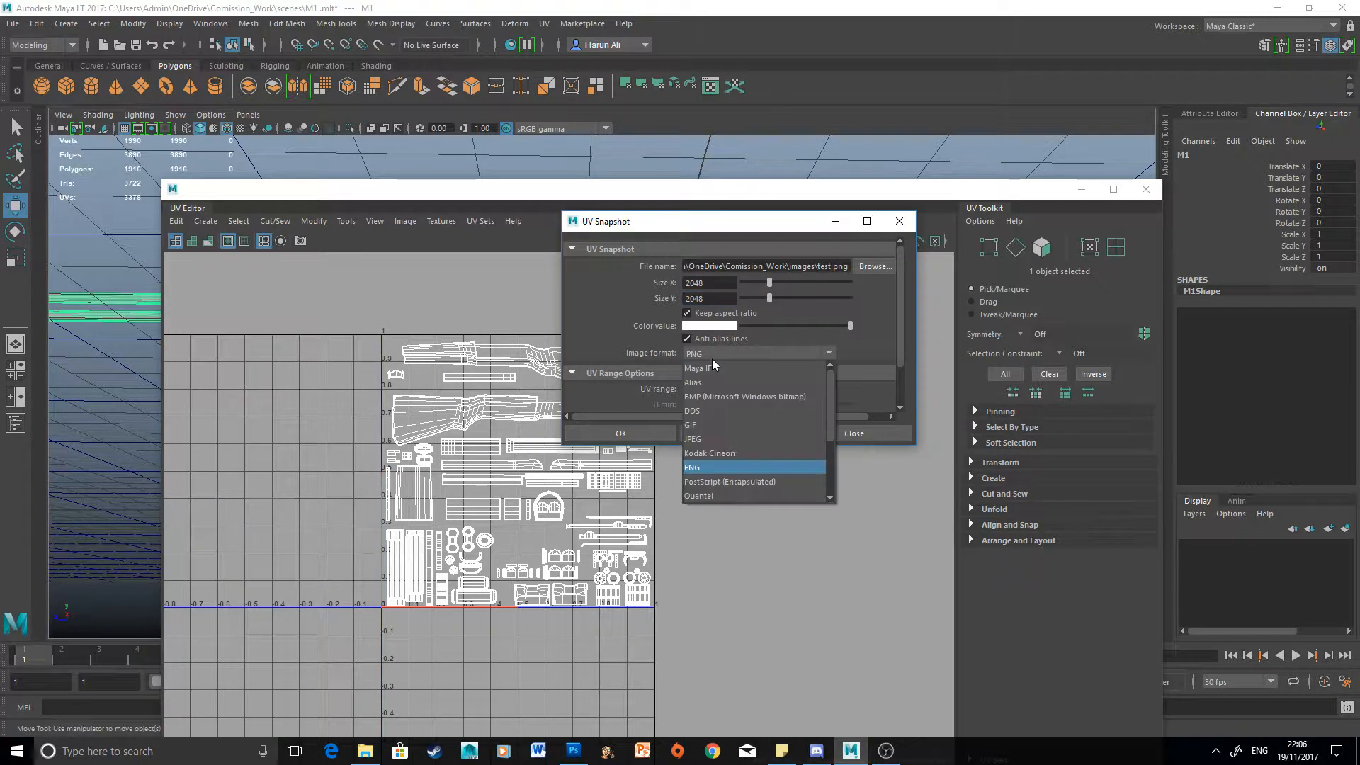
click(771, 469)
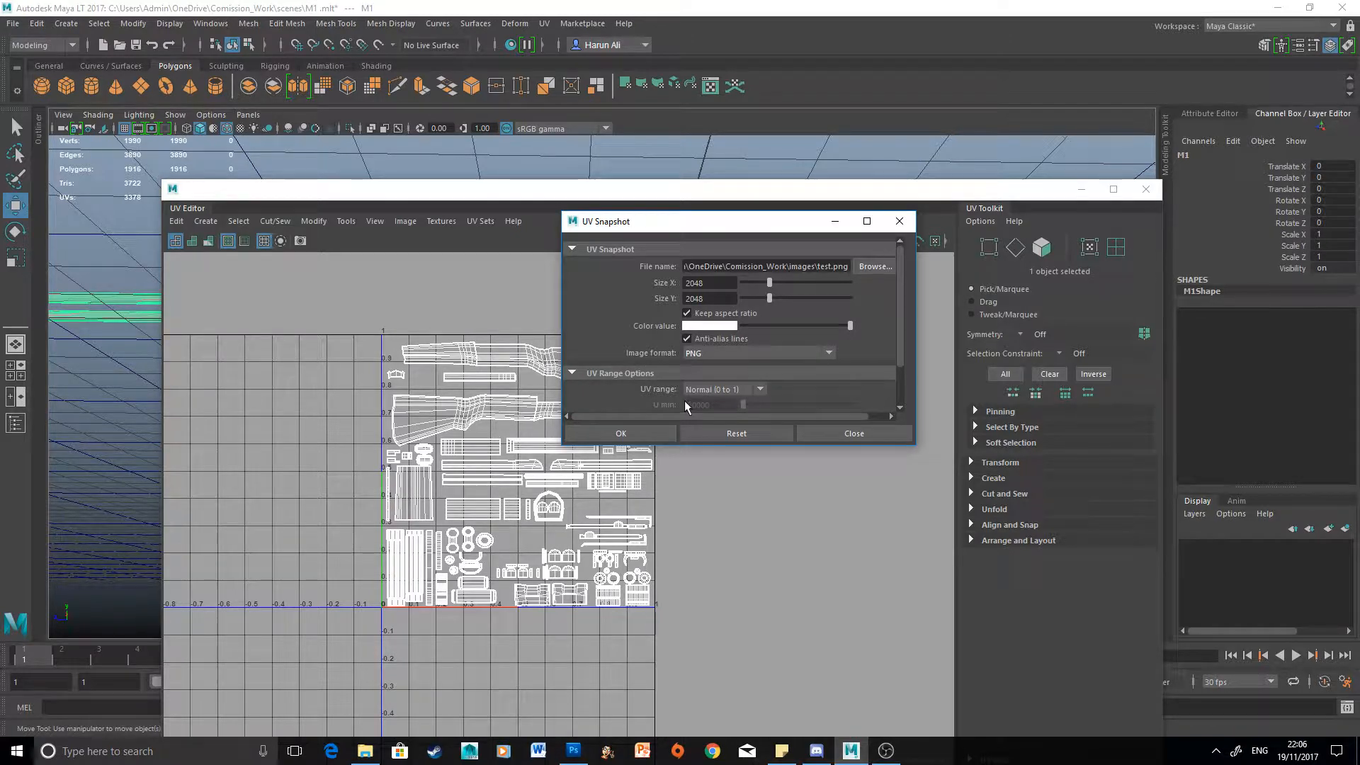
click(642, 434)
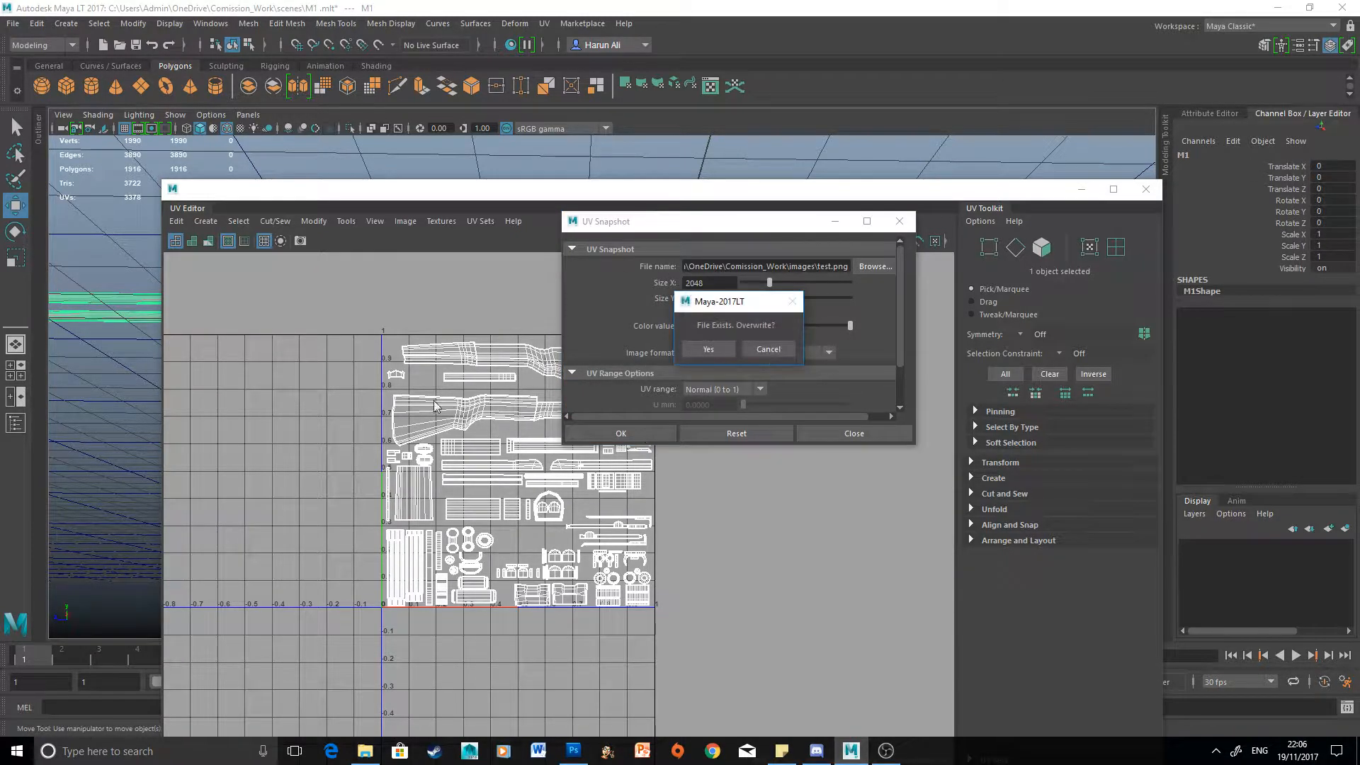
click(709, 350)
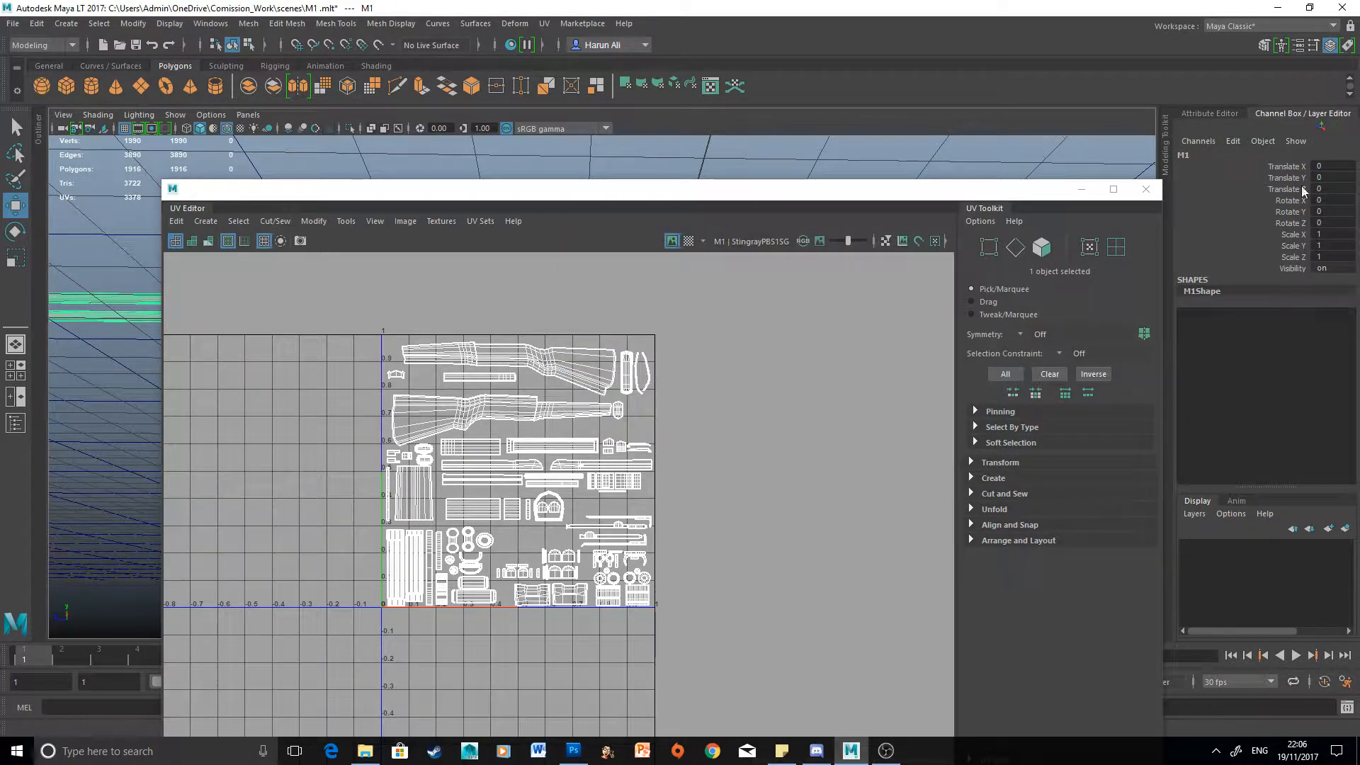
- Minimize the UV Editor, switch to Photoshop and open test.png from the images folder with the Move tool active
click(1081, 188)
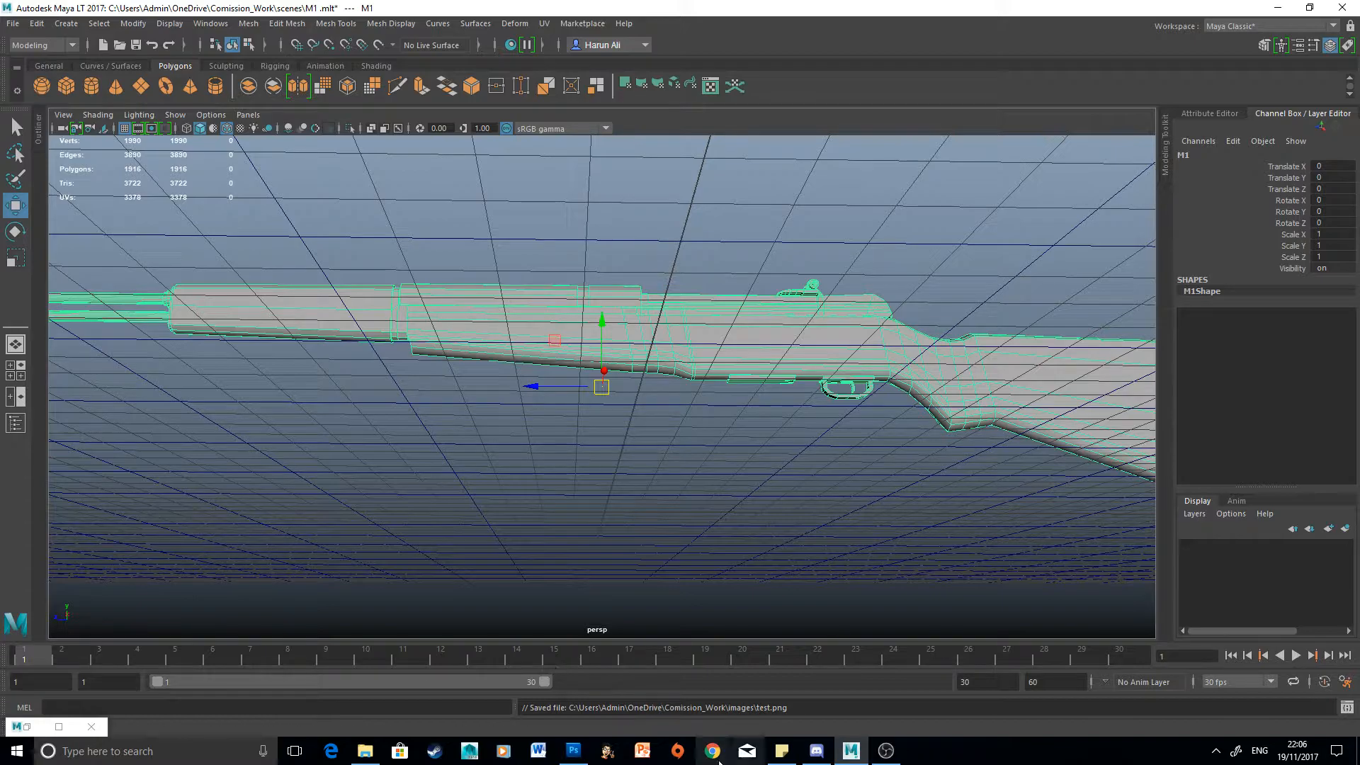
click(574, 750)
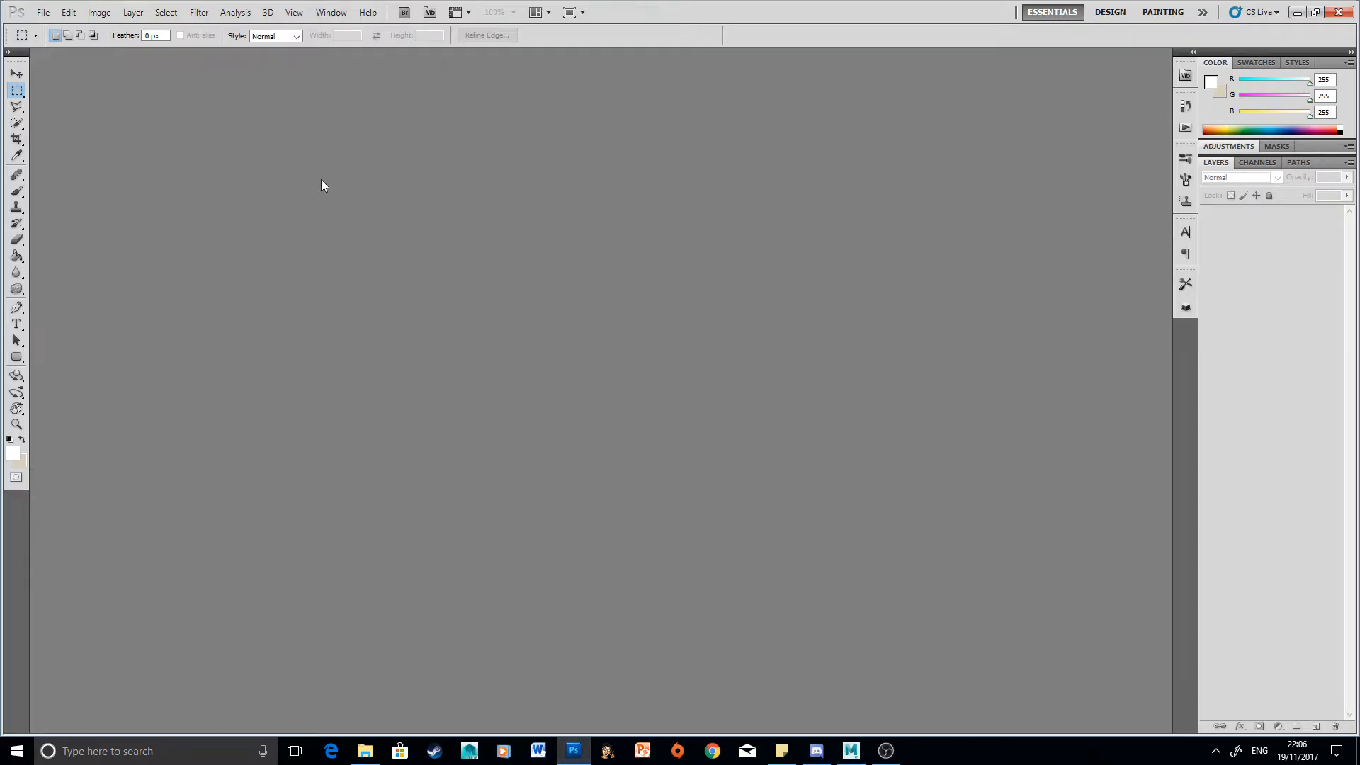
click(46, 12)
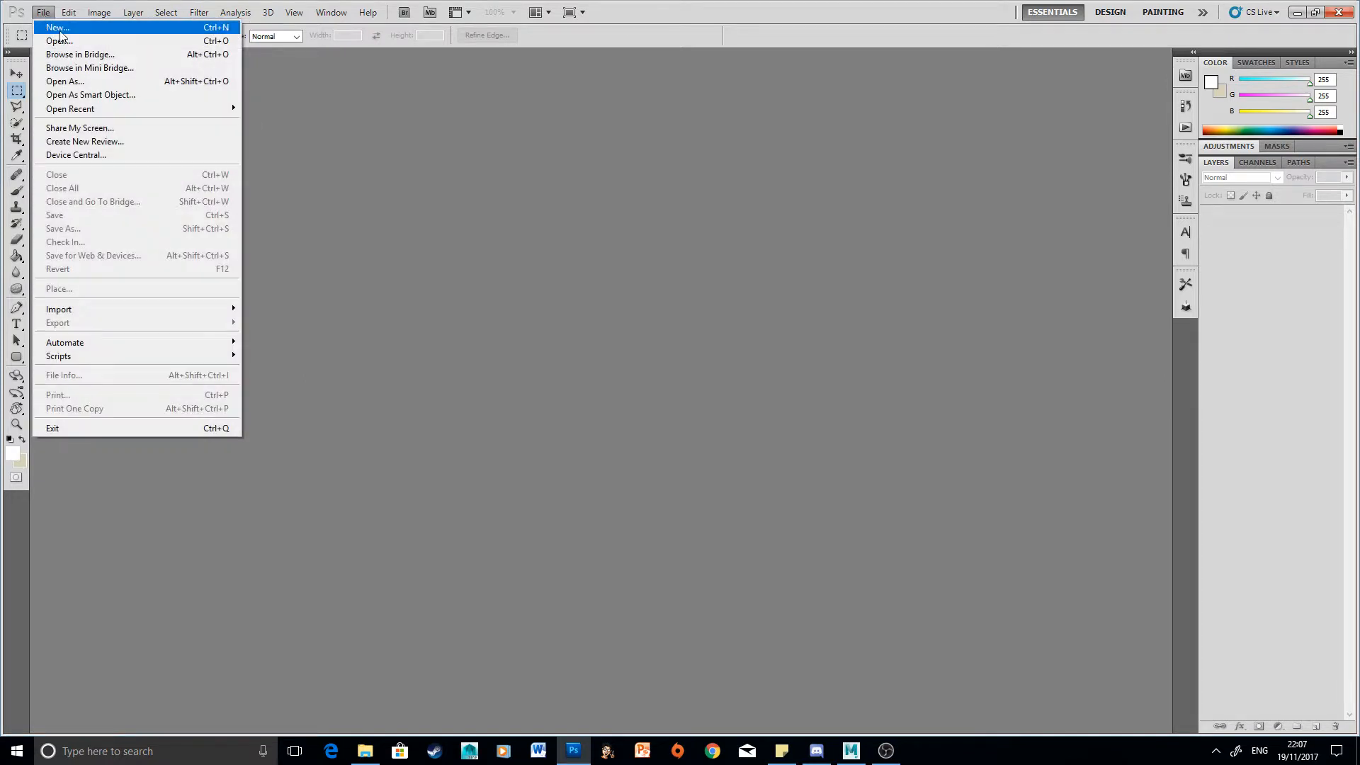
click(71, 41)
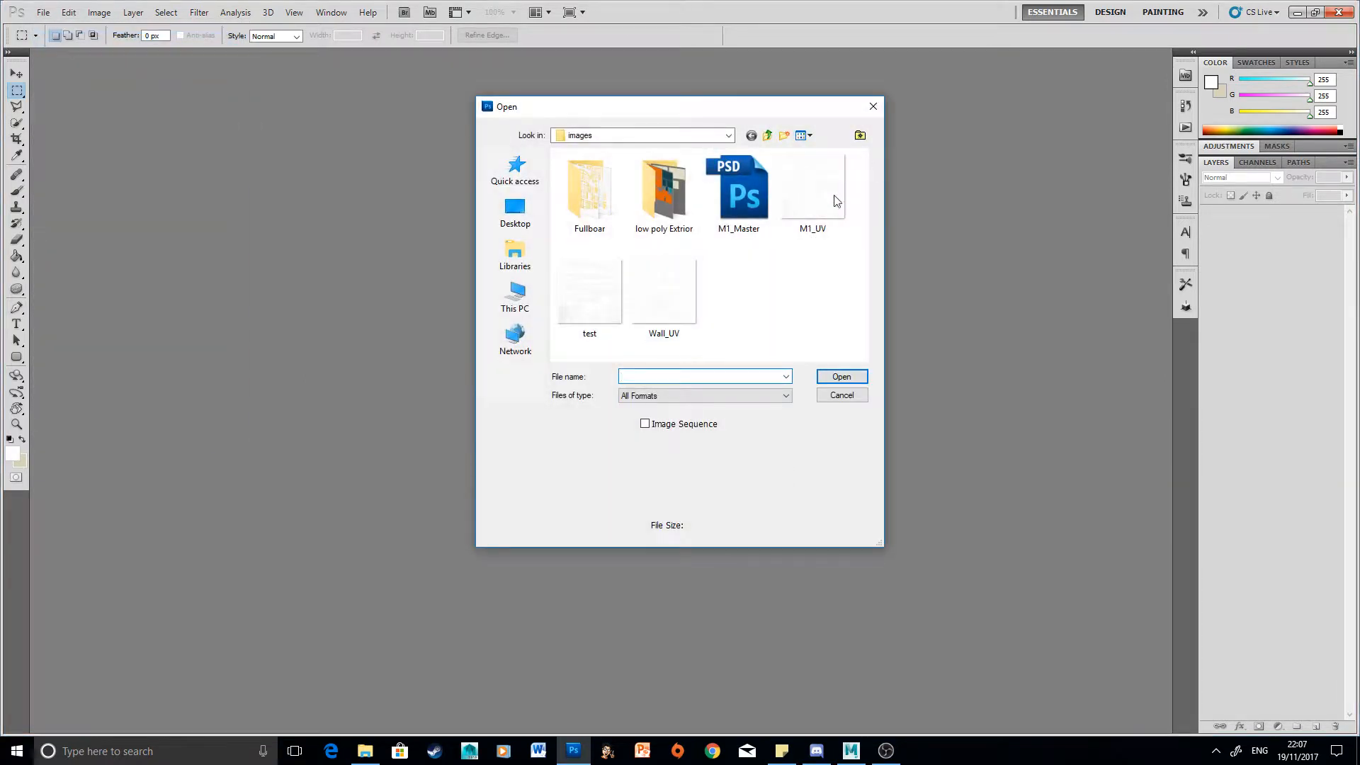
click(615, 312)
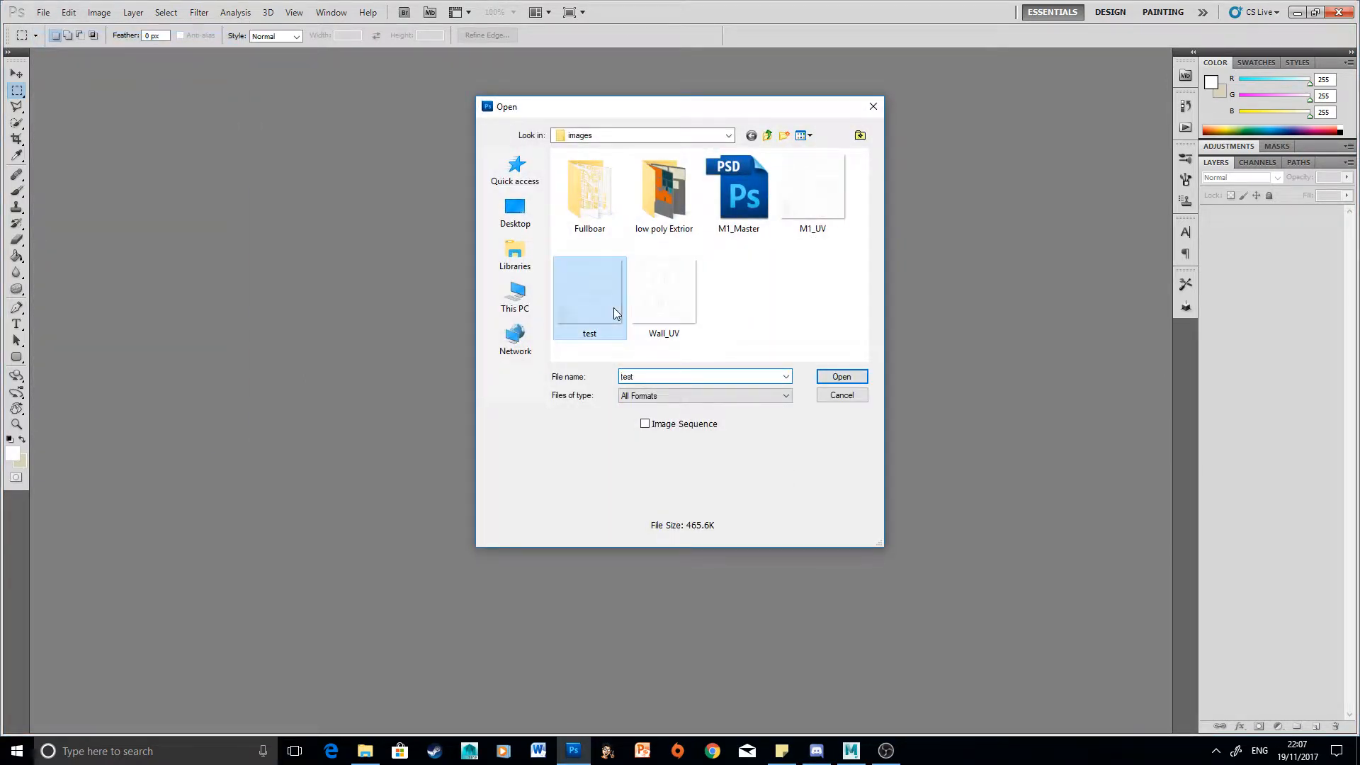
double_click(614, 308)
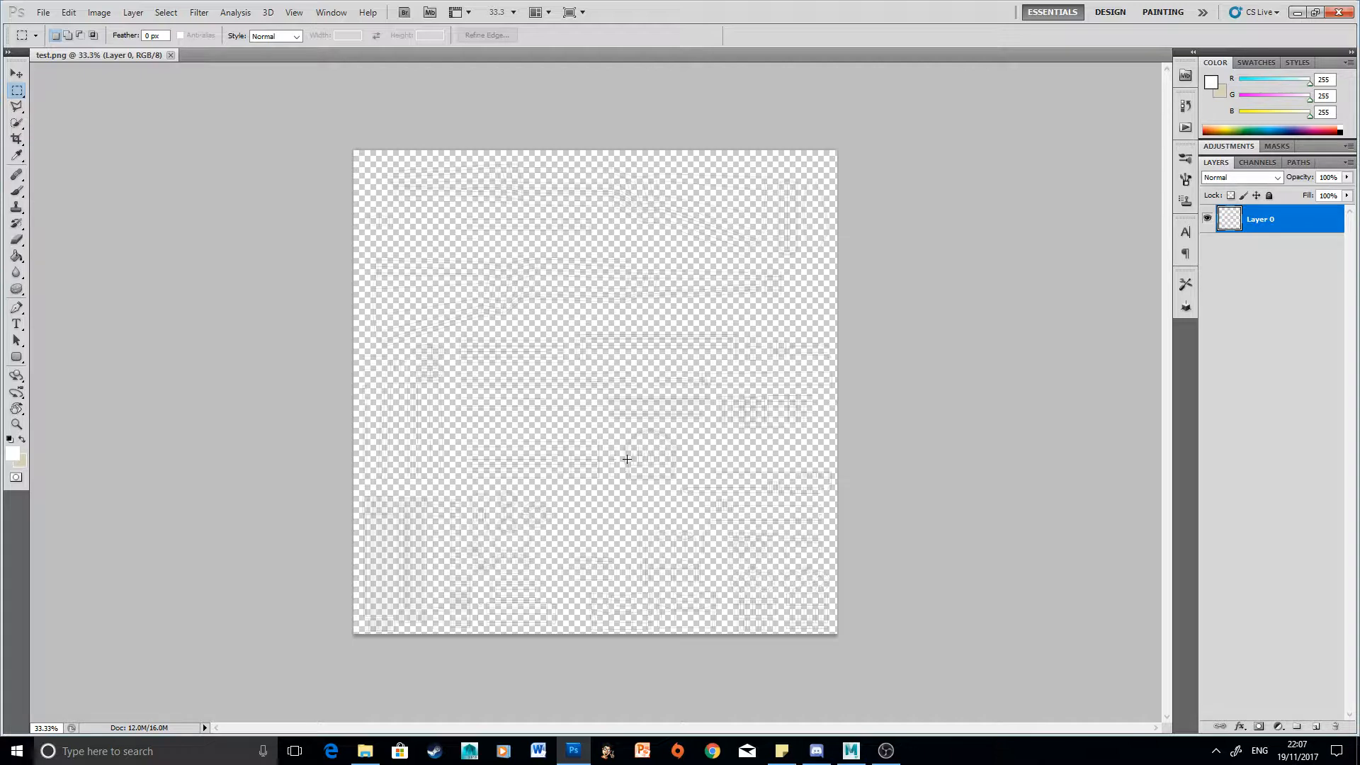
click(17, 74)
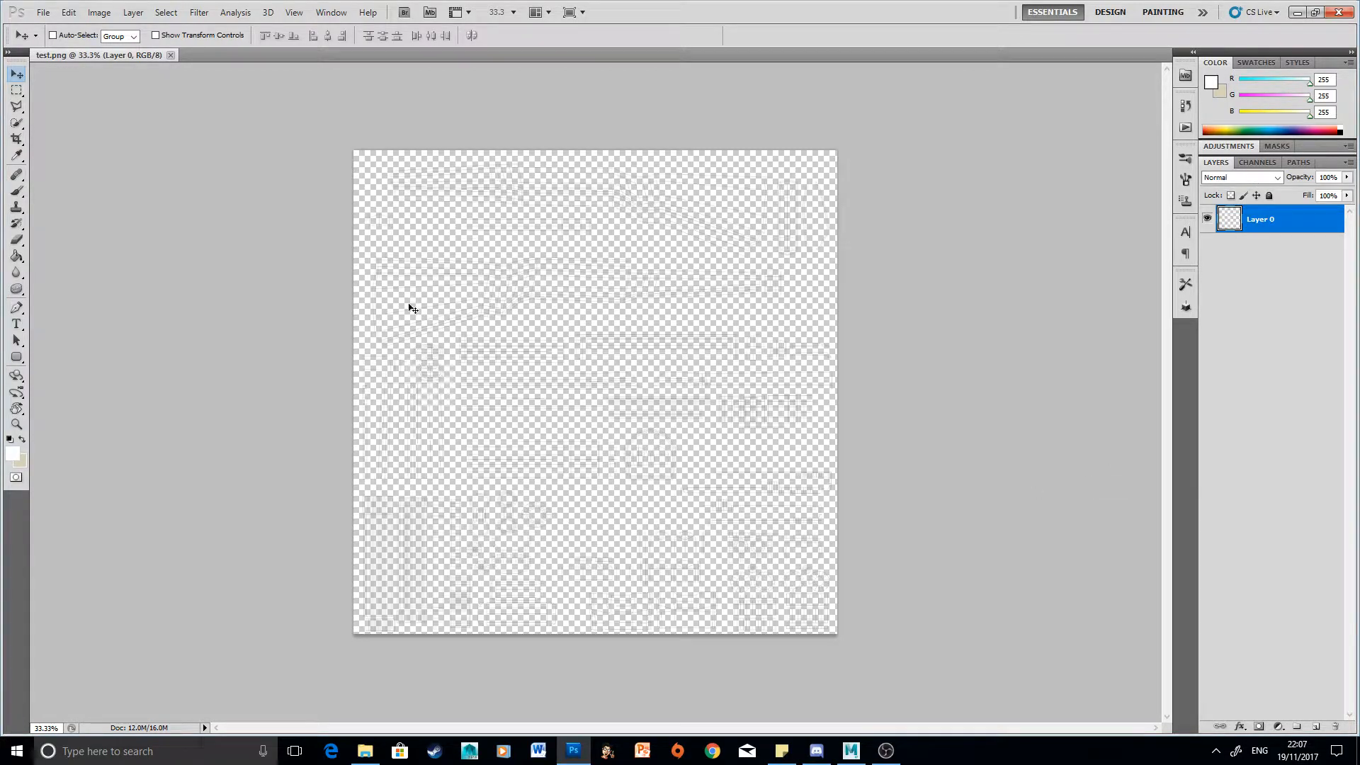
- Switch to Maya and examine the rifle's UV shells up close in the UV Editor
click(850, 751)
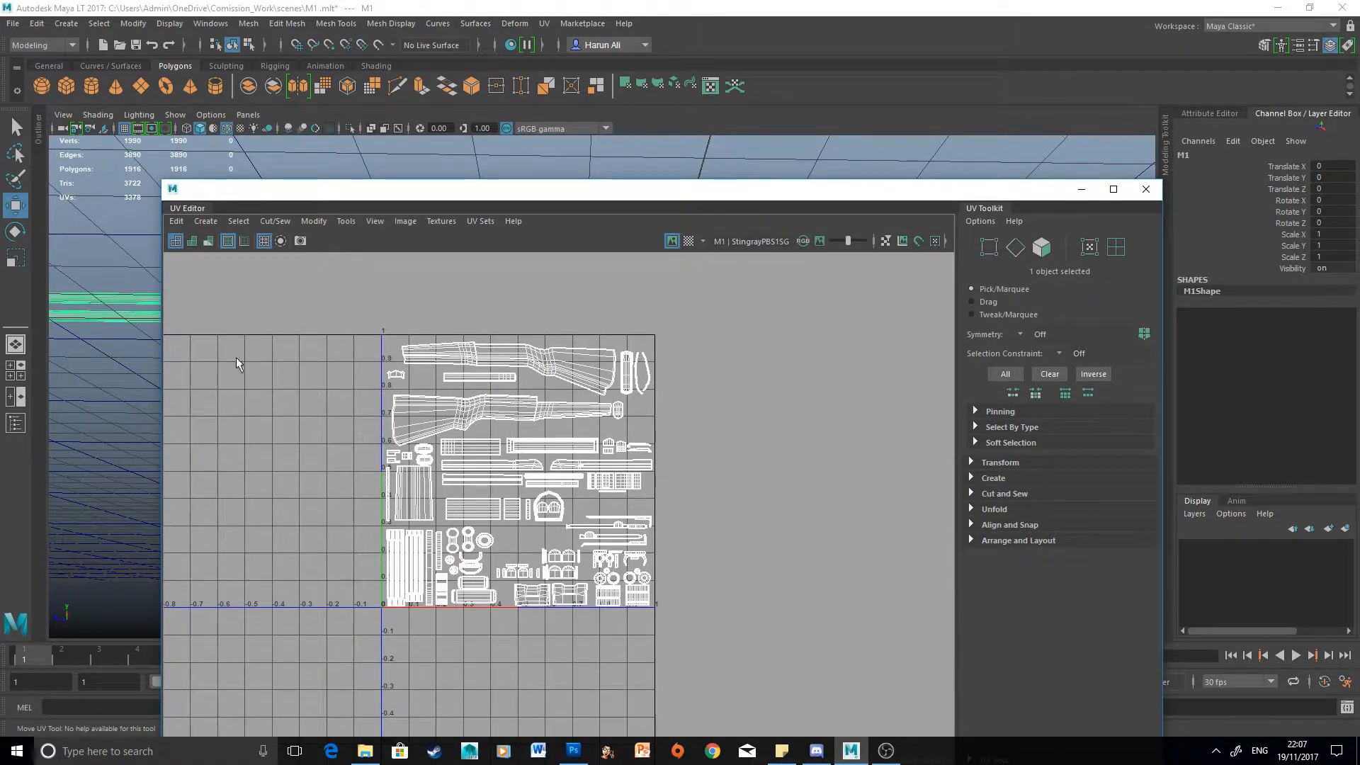
scroll(400, 464, up, 6)
scroll(481, 391, down, 2)
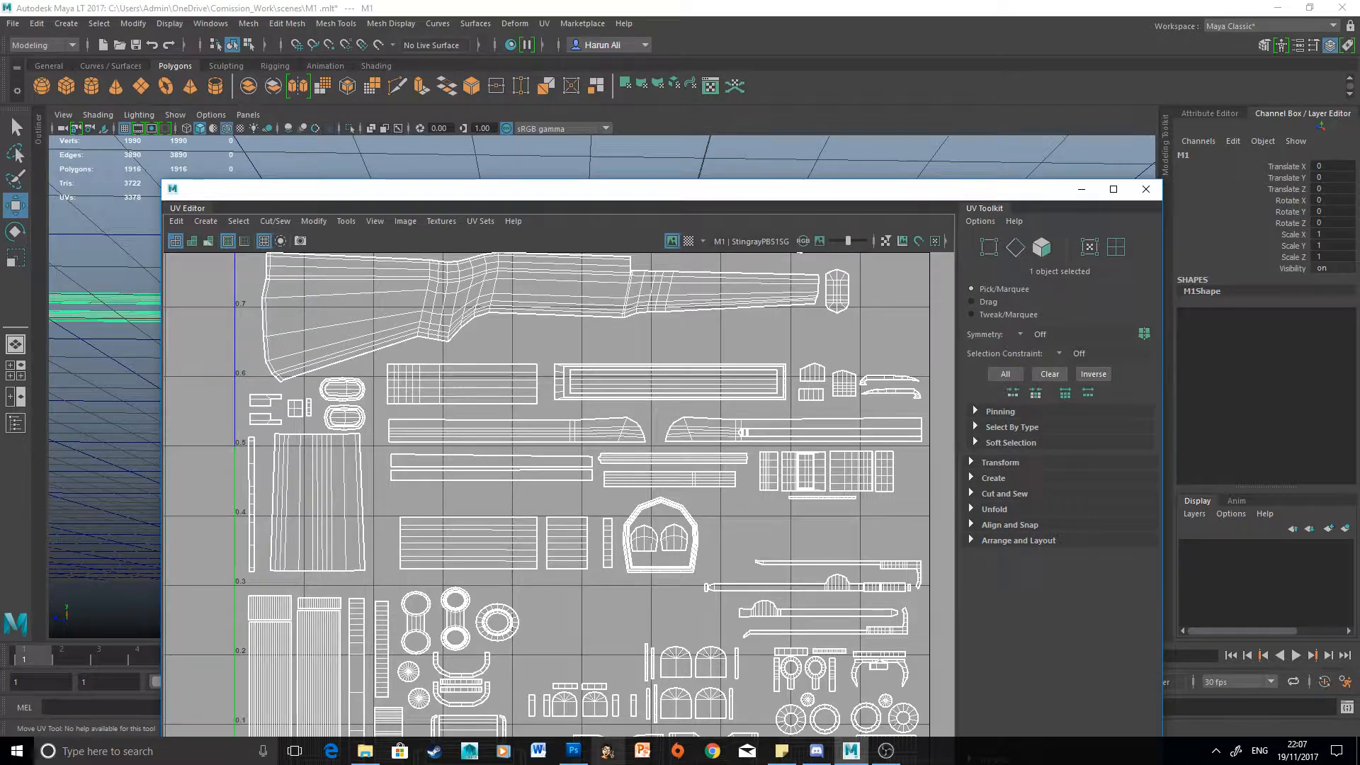
- Switch back to Photoshop, add a new layer beneath the UV wireframe layer and name it "background"
click(574, 751)
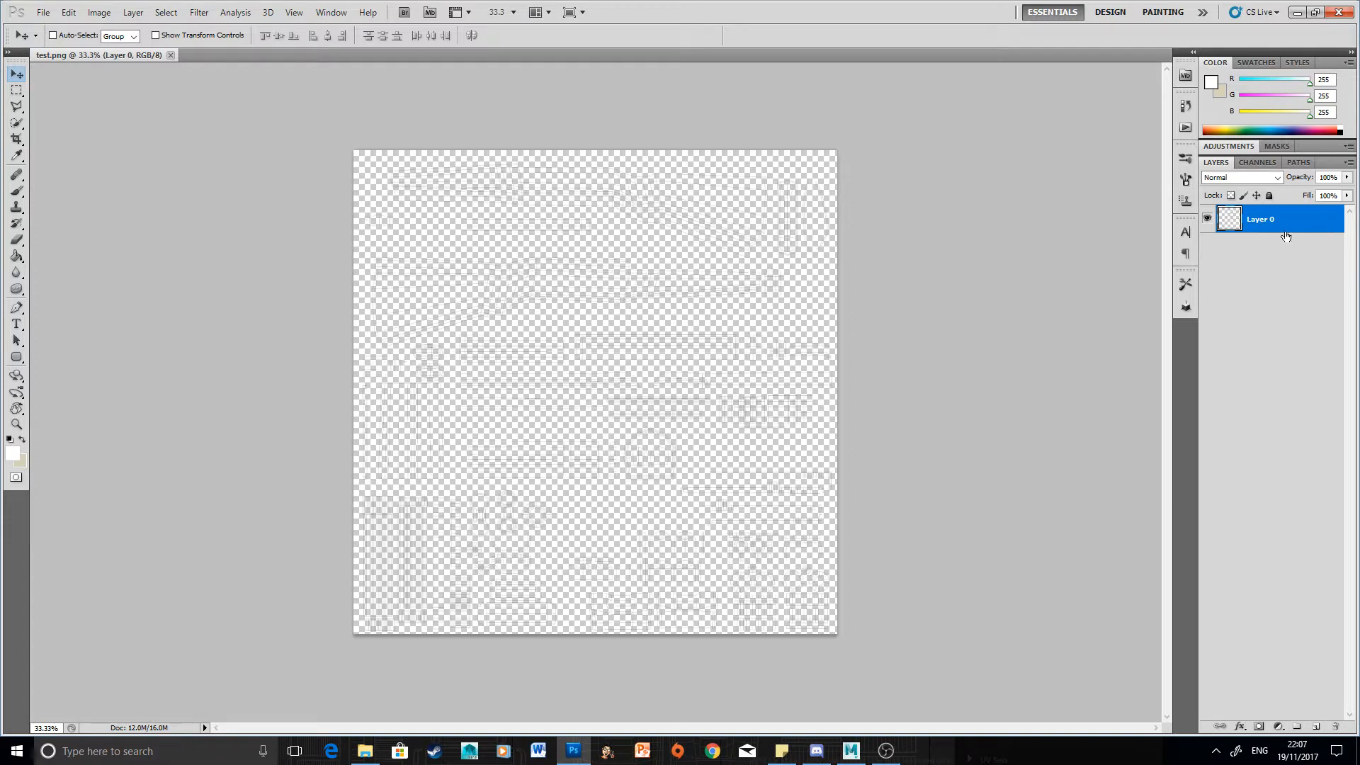
click(1316, 729)
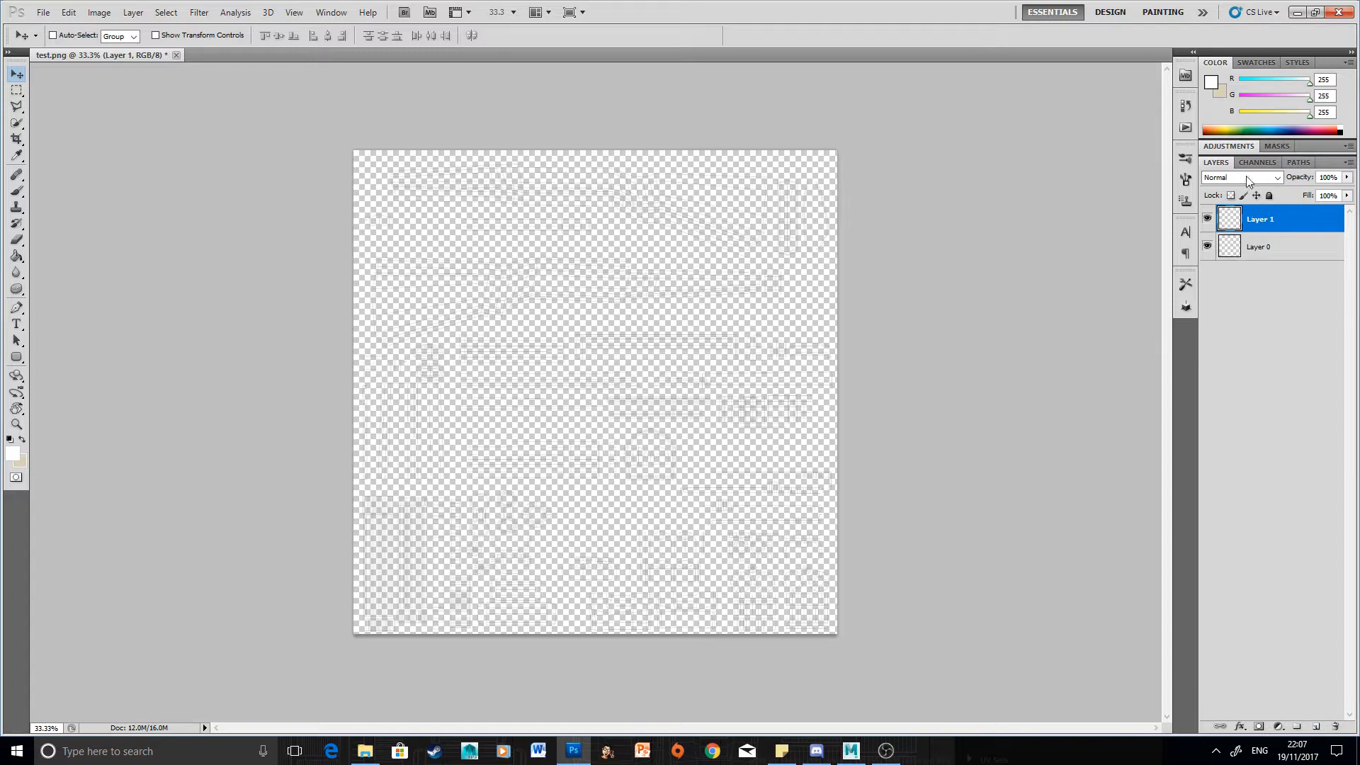
drag(1272, 218, 1259, 251)
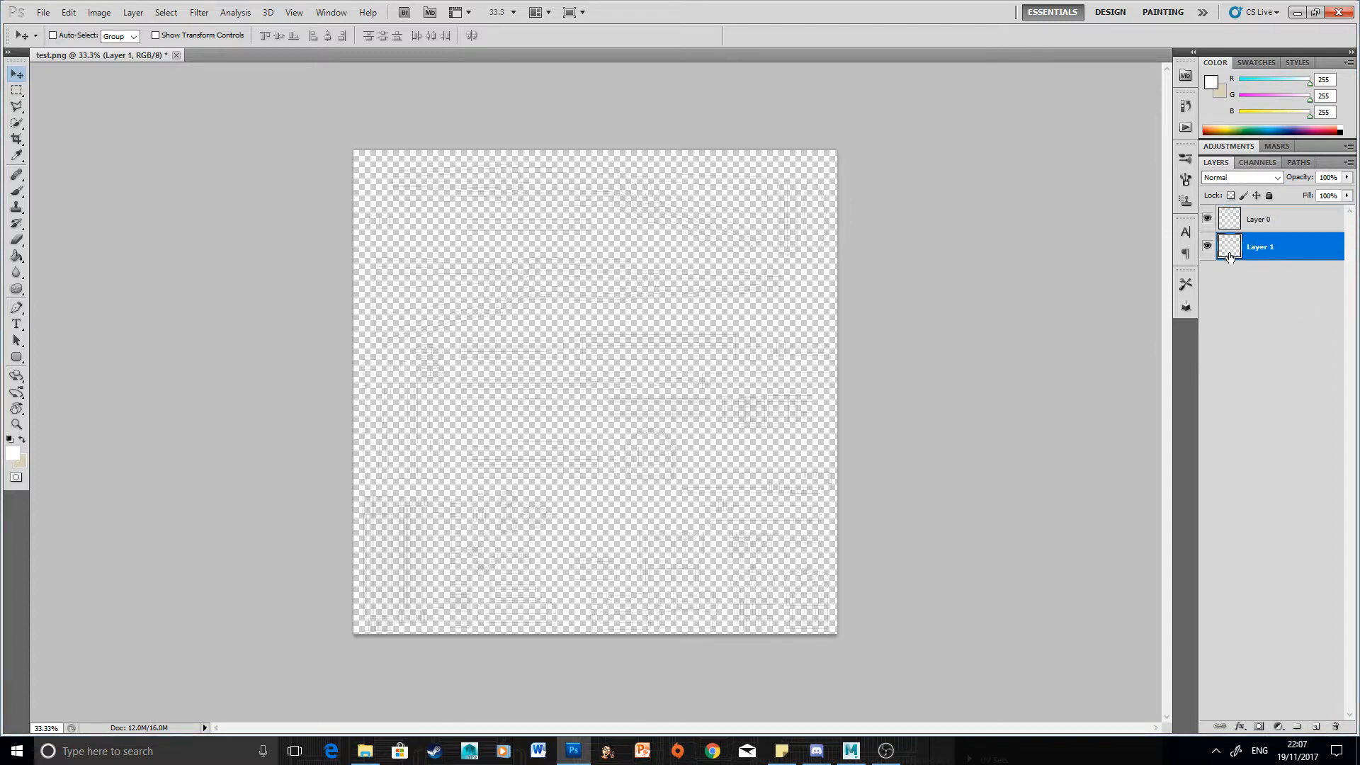
double_click(1260, 248)
text(background)
key(Return)
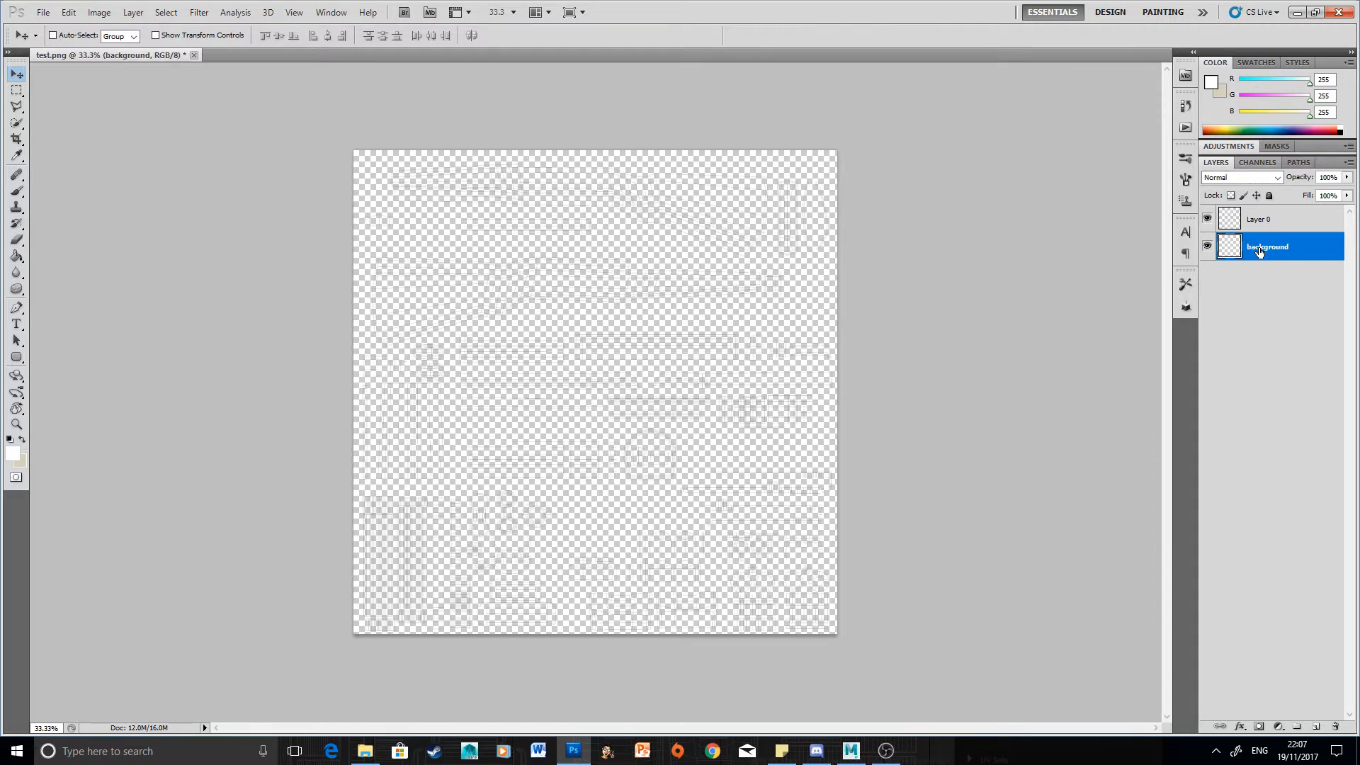
- Fill the background layer with mid grey (RGB 140, 140, 140) using the Paint Bucket, and return to the Move tool
click(24, 258)
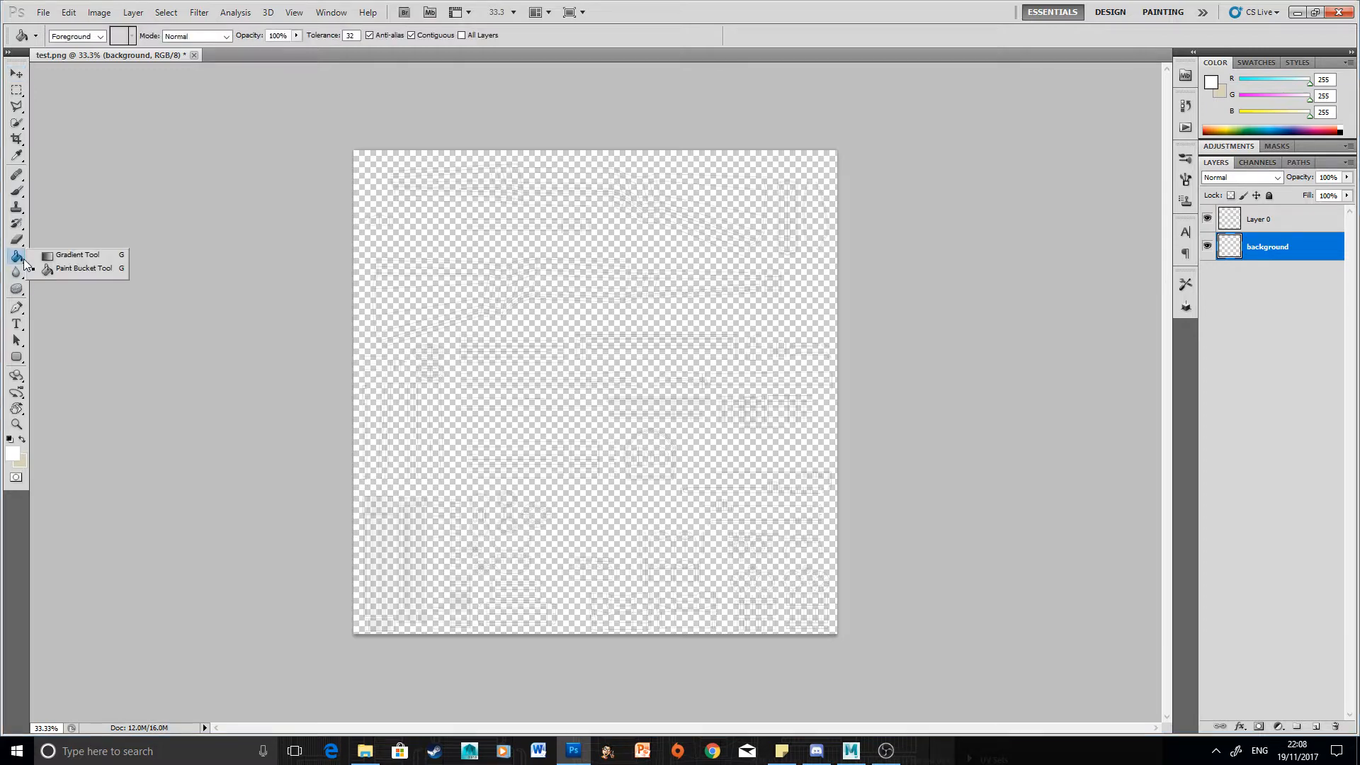
click(66, 270)
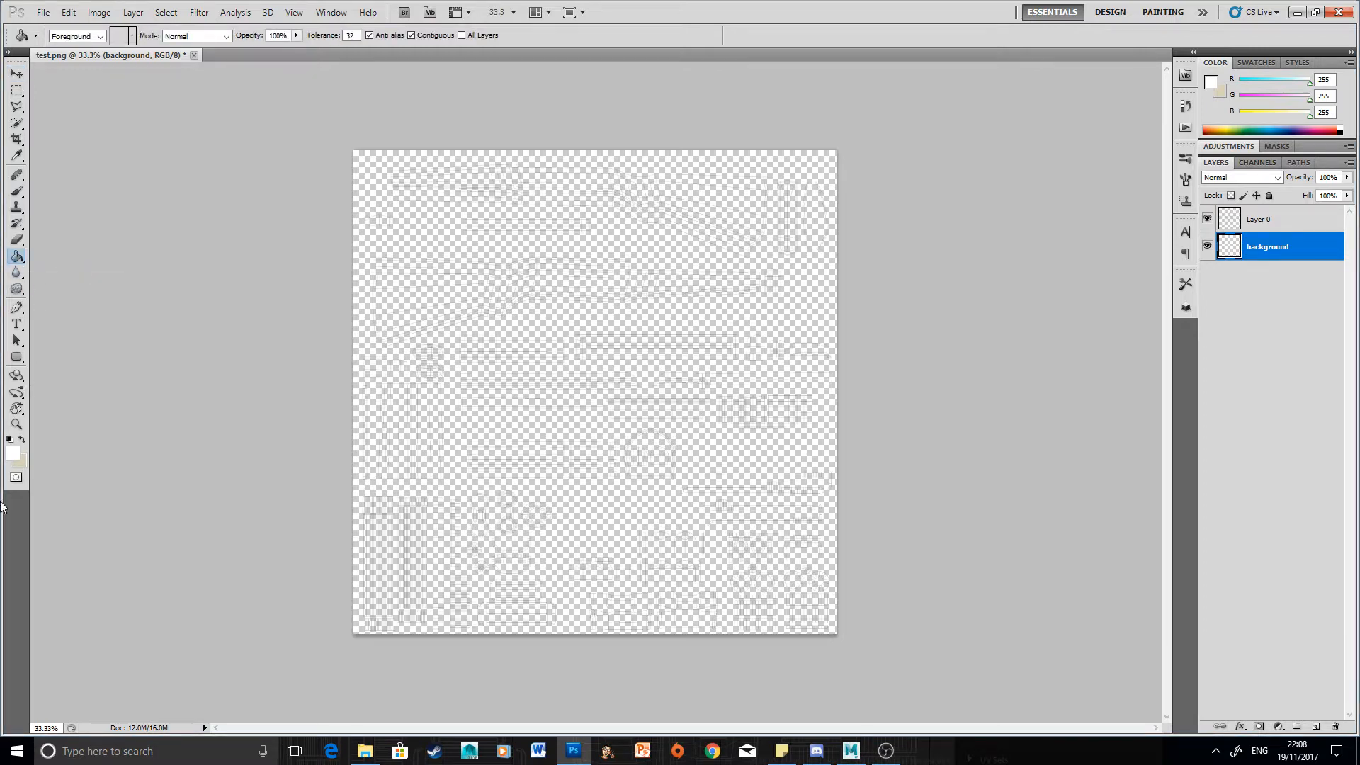
click(23, 438)
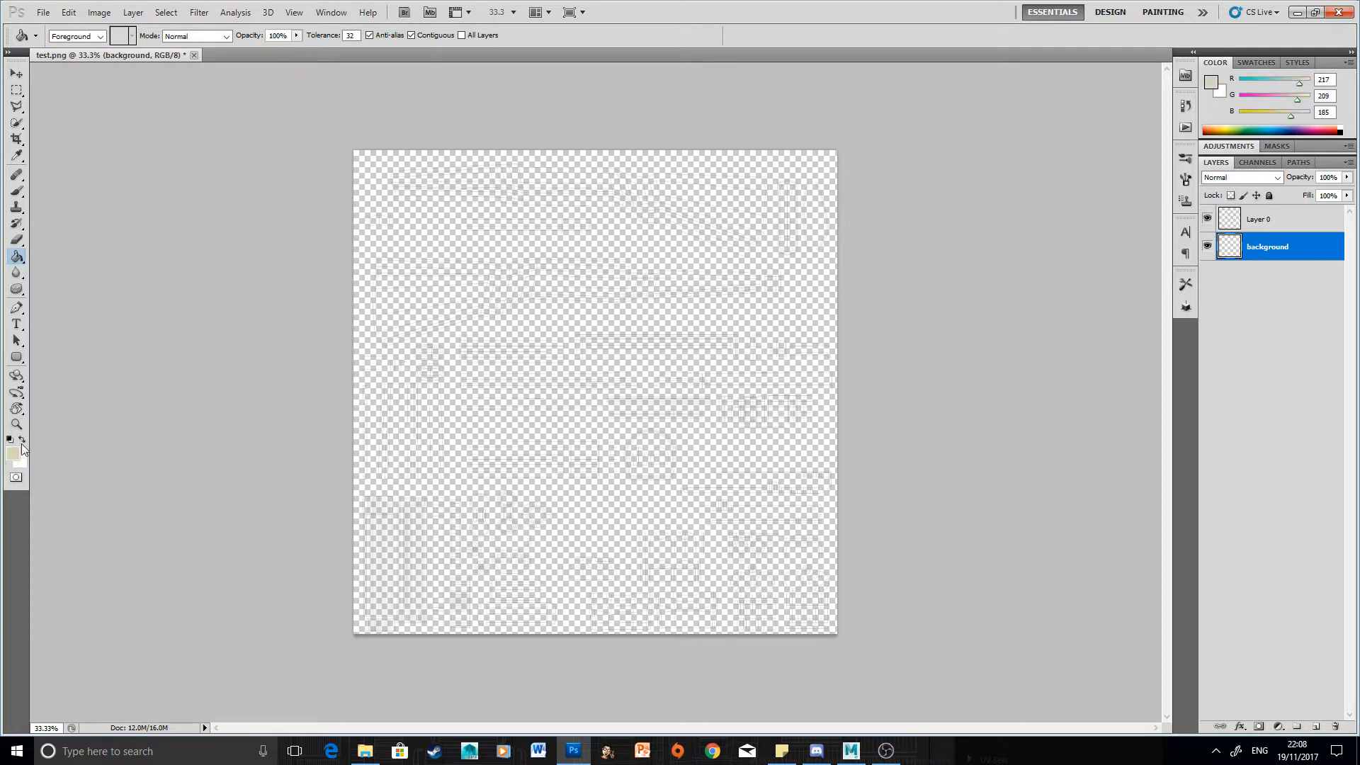
click(12, 453)
drag(917, 390, 768, 371)
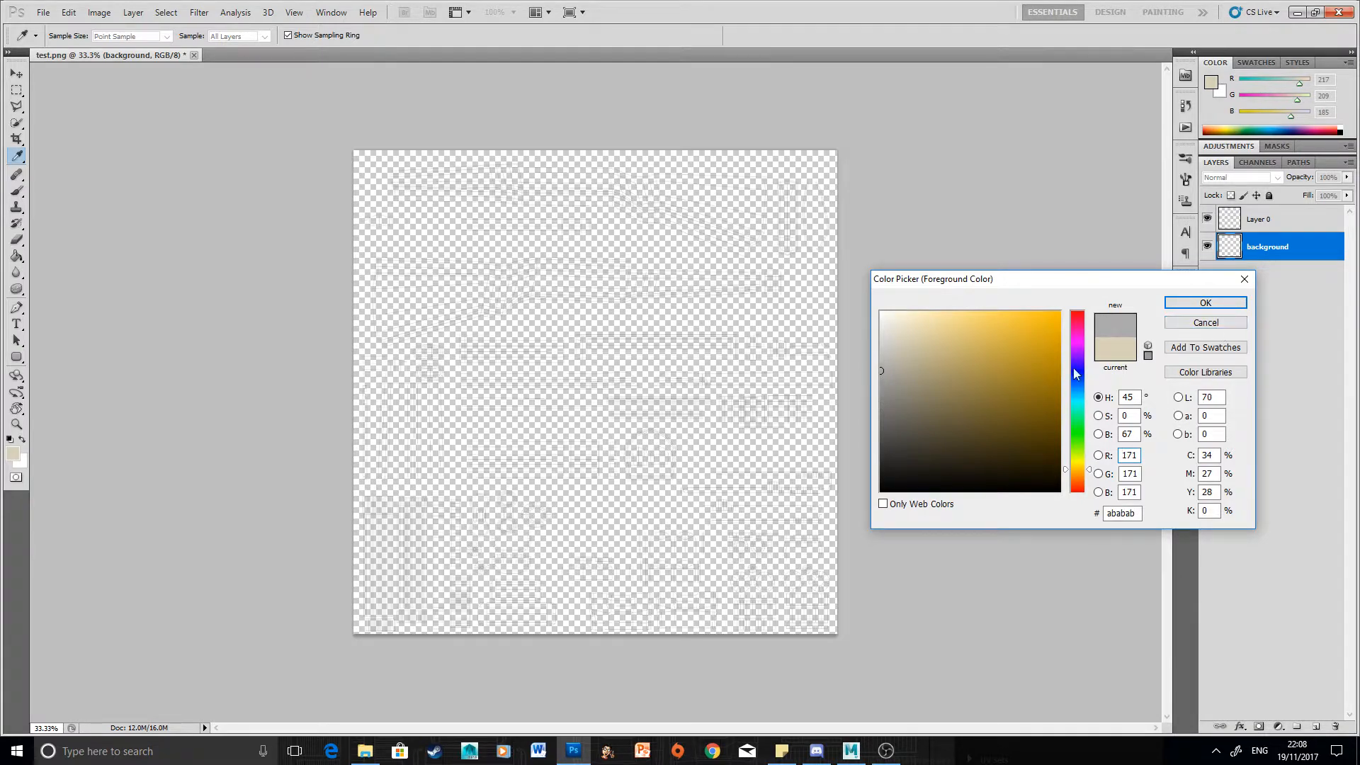
click(880, 393)
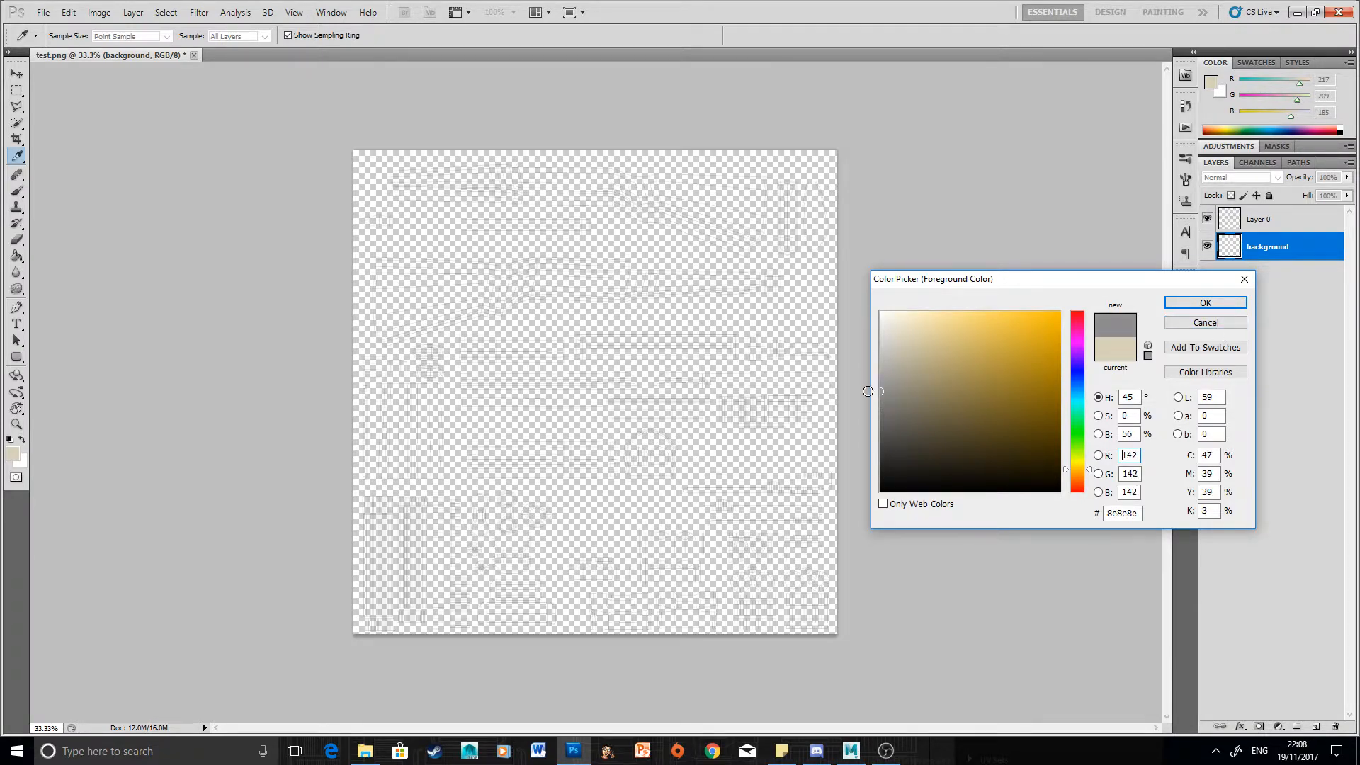
click(1206, 303)
key(g)
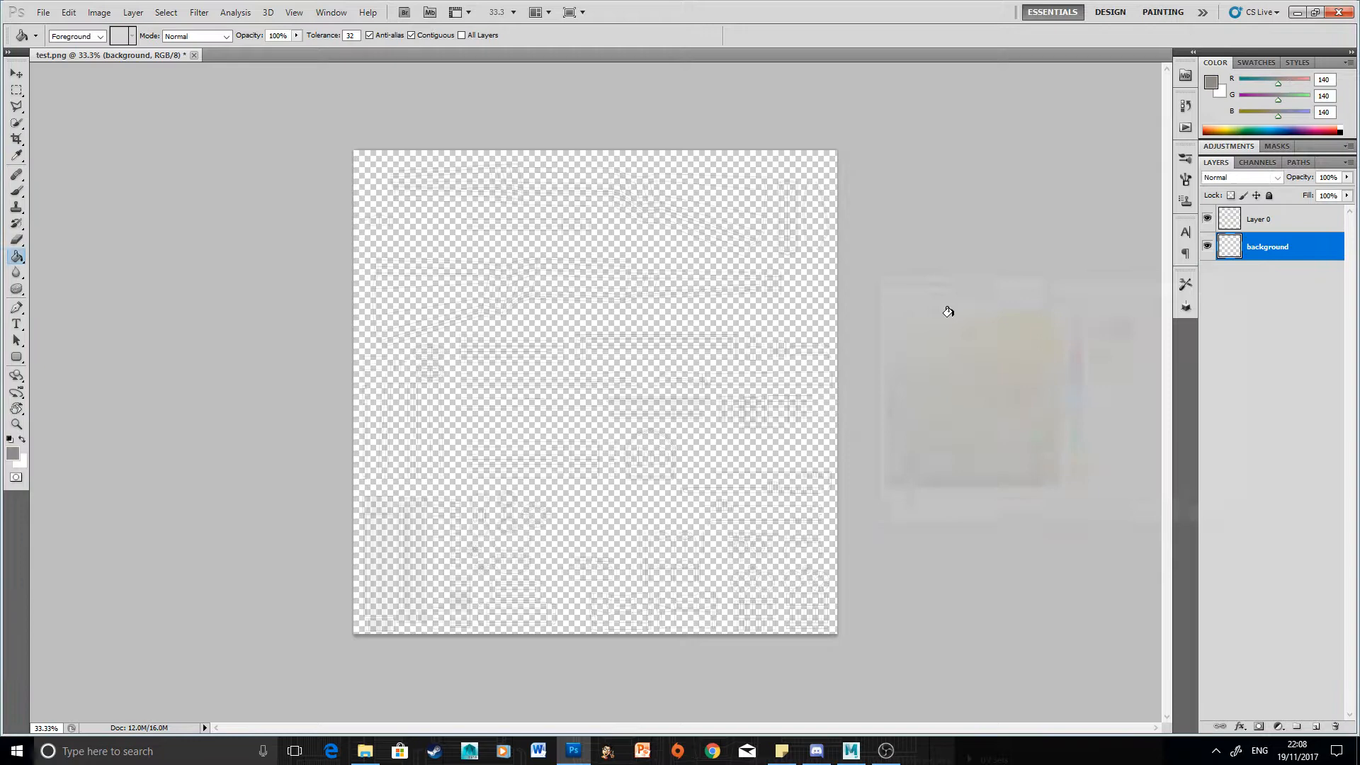
click(774, 340)
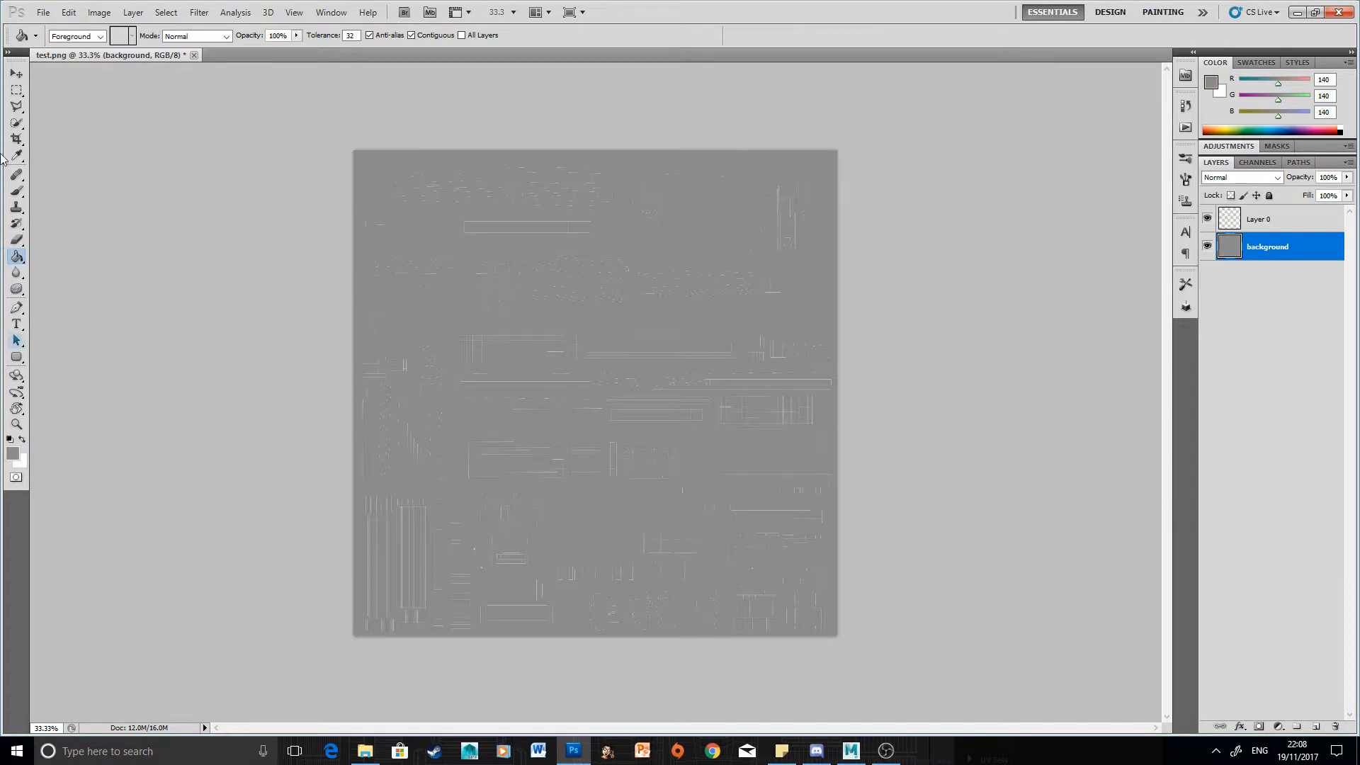
click(16, 73)
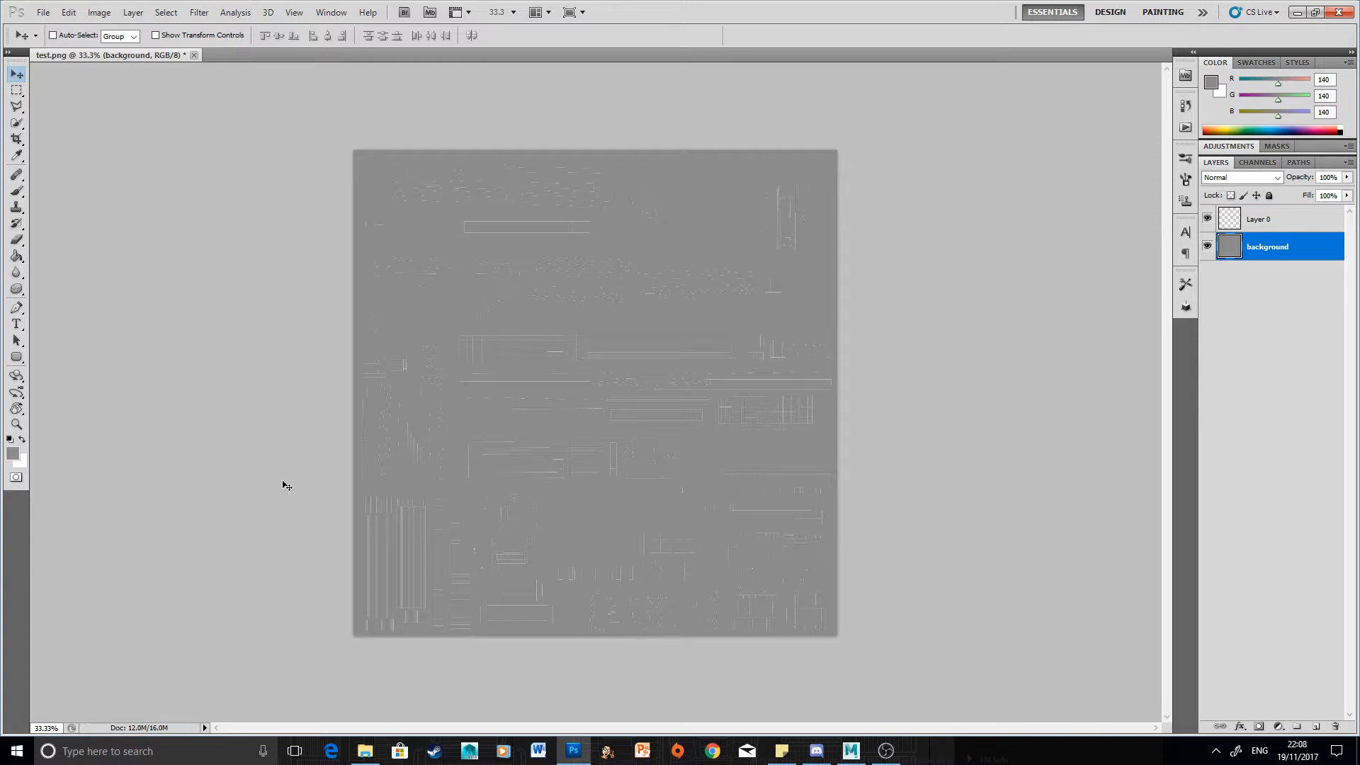
- Rename the wireframe layer, Layer 0, as "UV"
click(1283, 225)
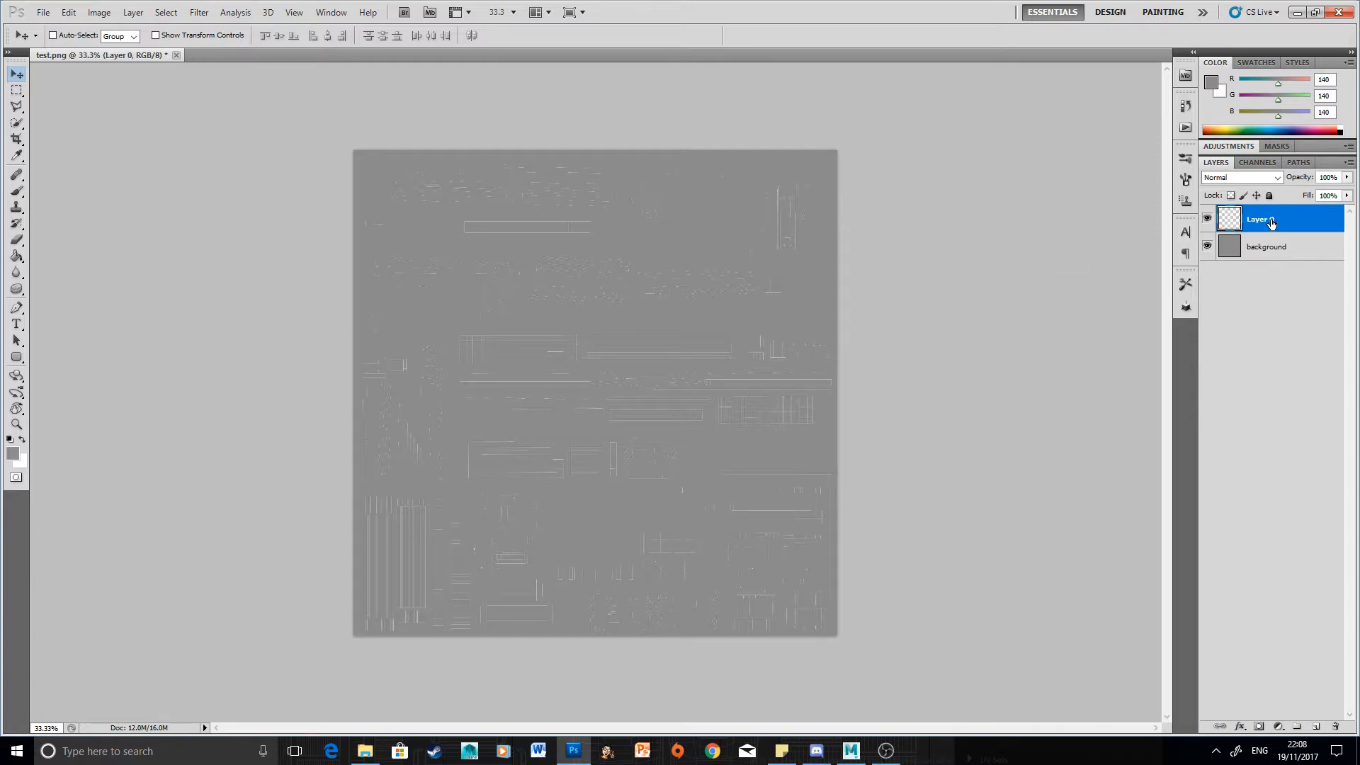
double_click(1271, 221)
text(UV)
key(Return)
- Lighten the UV layer's wireframe with a Brightness/Contrast adjustment of brightness 150 and contrast 100
click(96, 13)
mouse_move(182, 47)
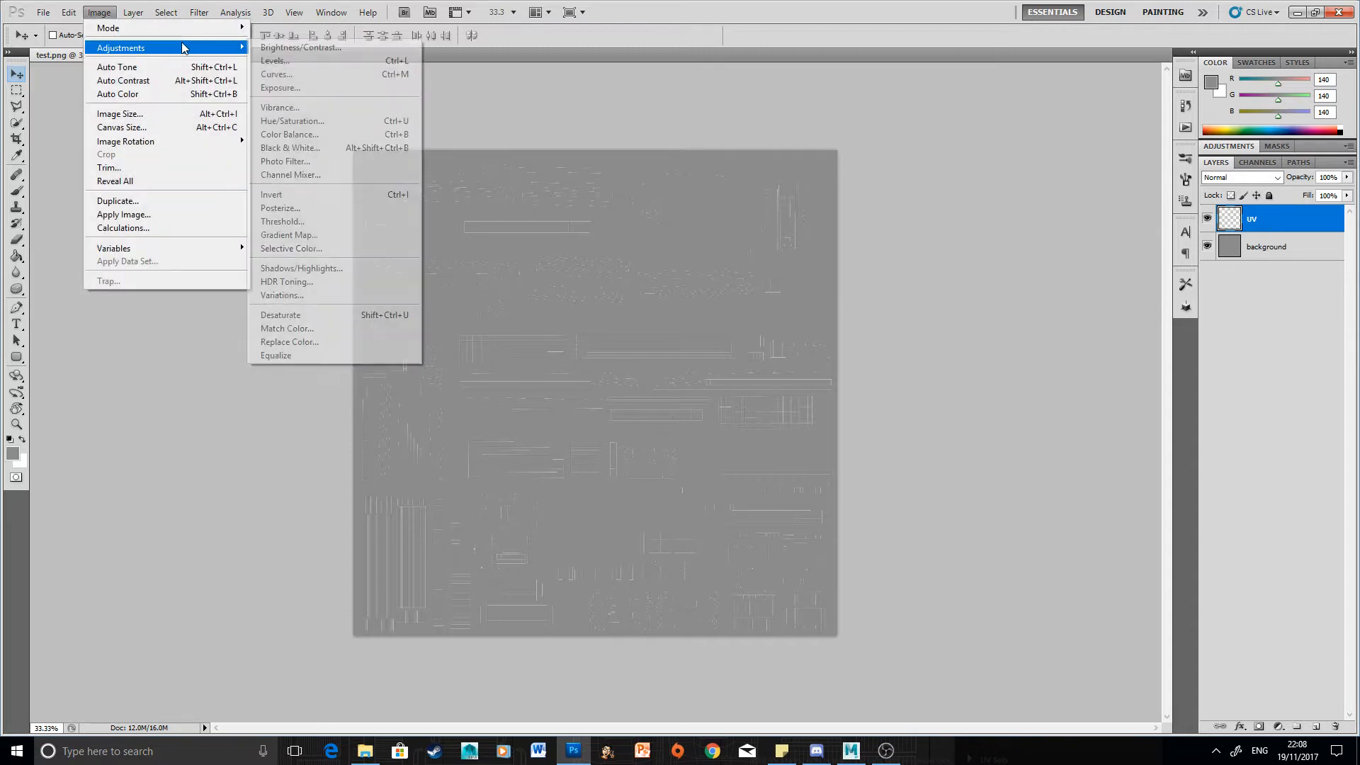
click(339, 48)
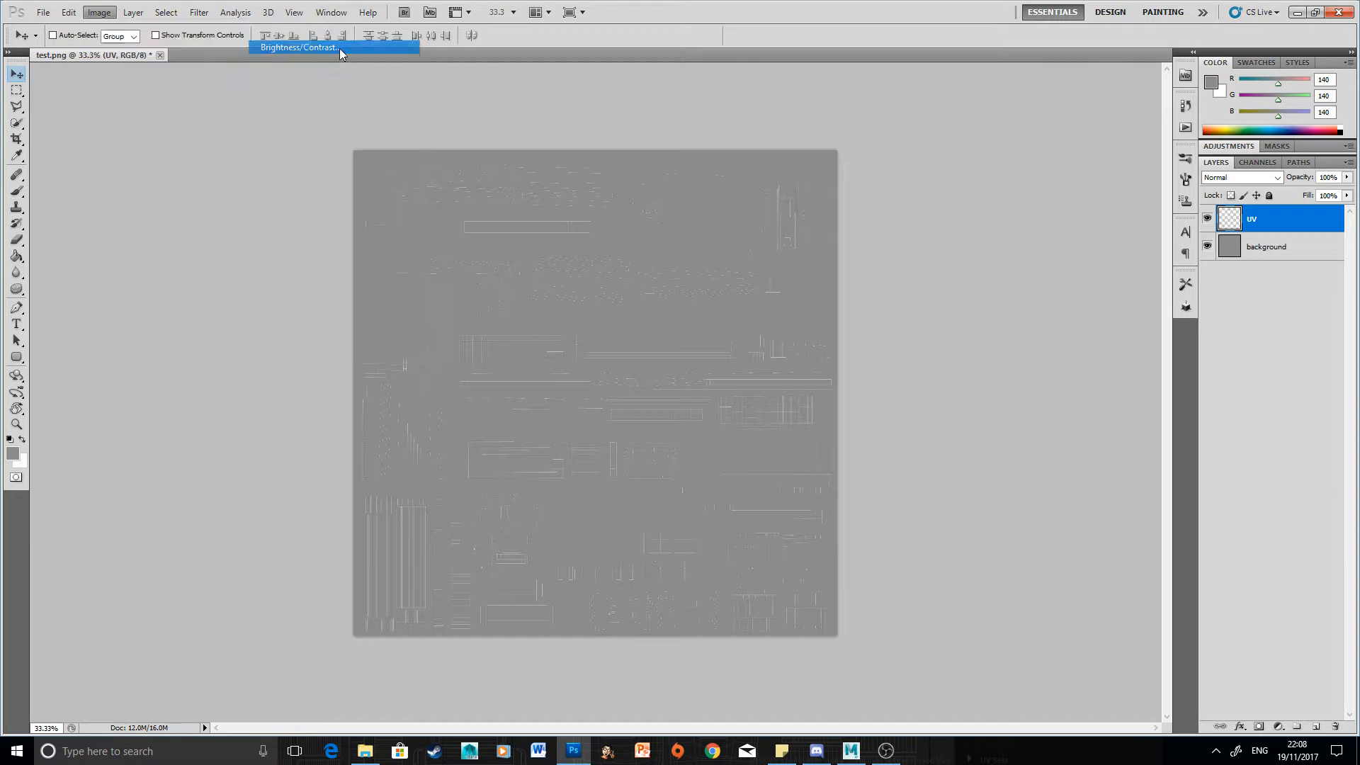
drag(953, 185, 990, 212)
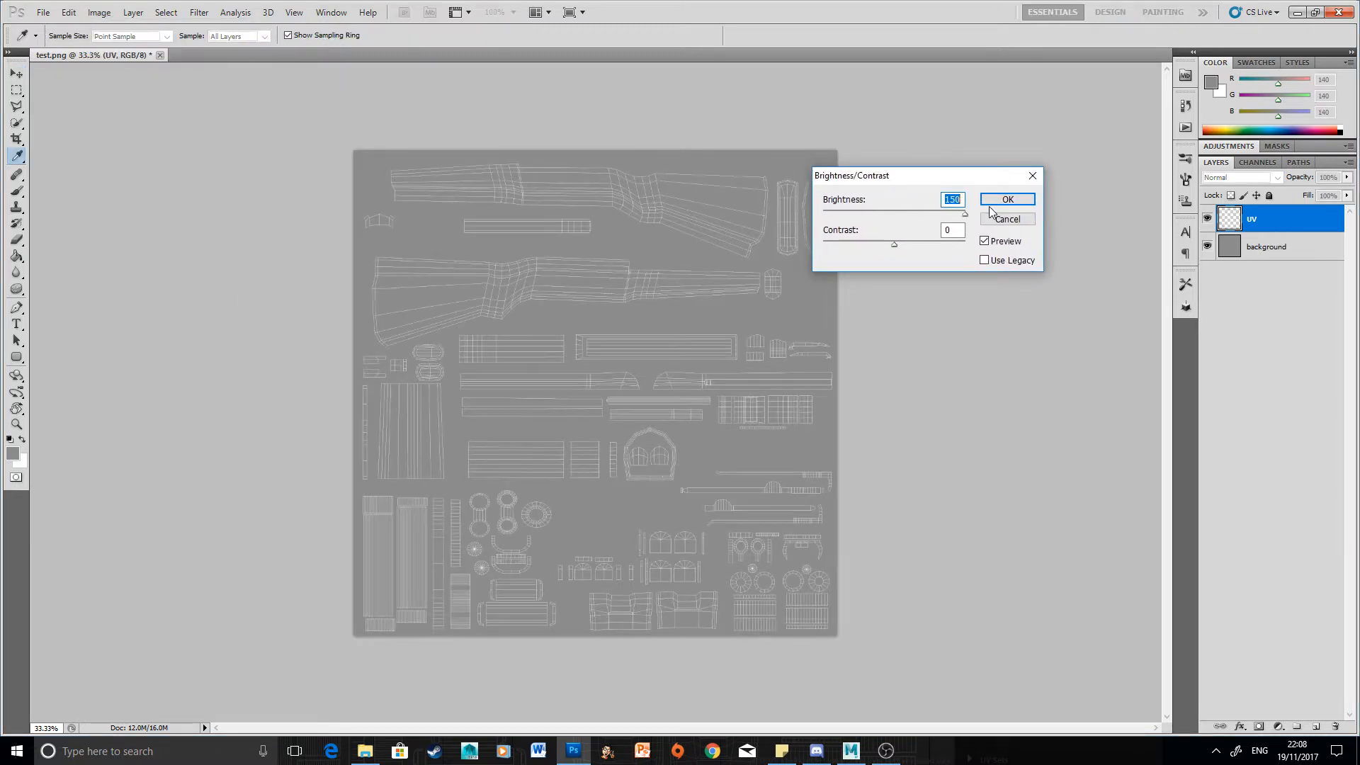
drag(896, 245, 1091, 237)
click(1007, 196)
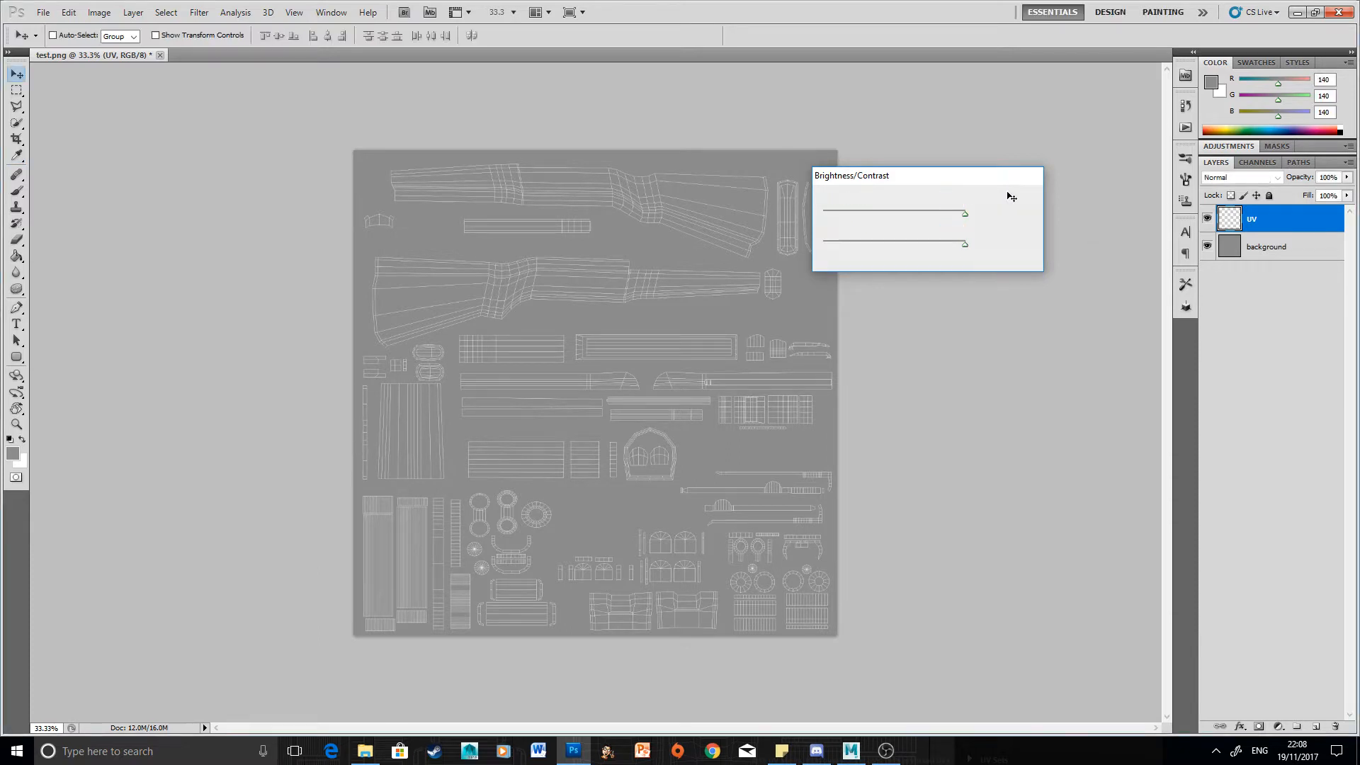
- Apply a second Brightness/Contrast adjustment to the UV layer, again with brightness 150 and contrast 100
click(99, 12)
mouse_move(145, 47)
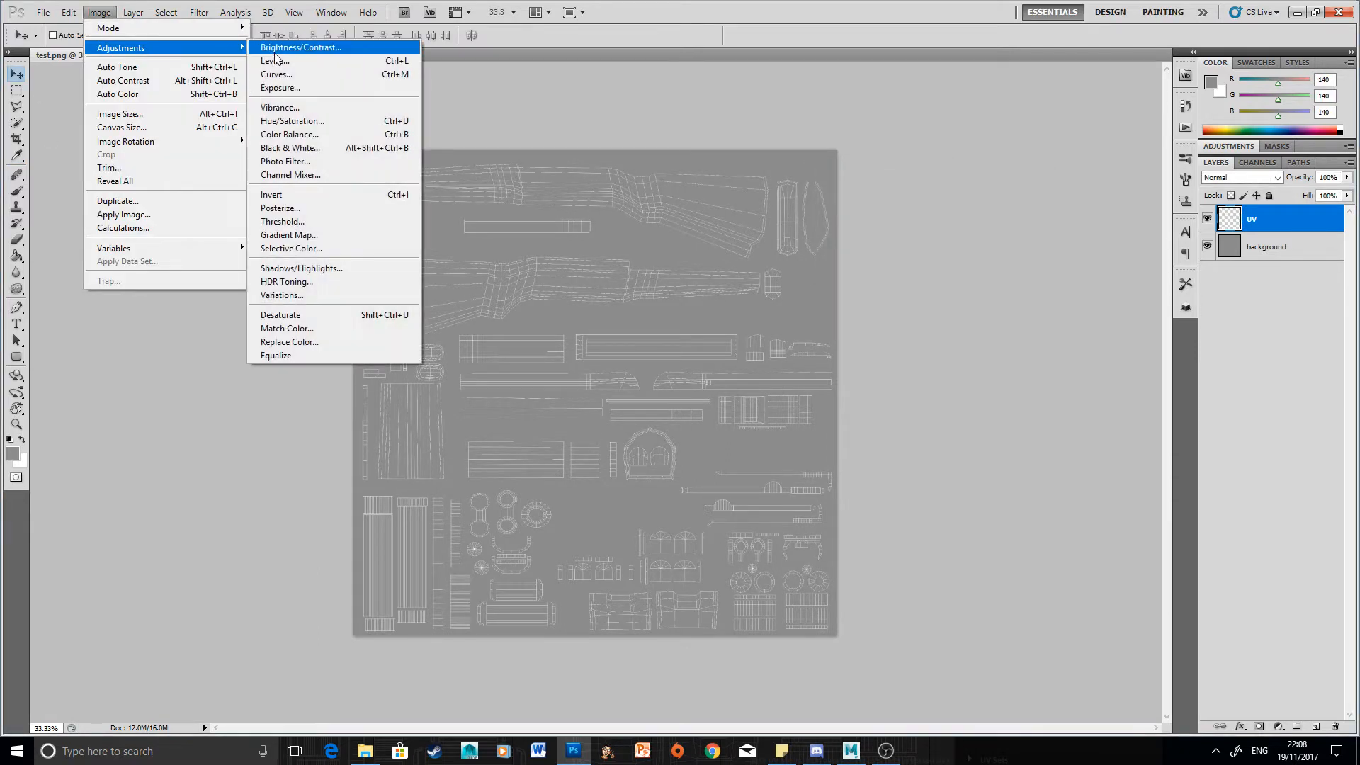
click(276, 50)
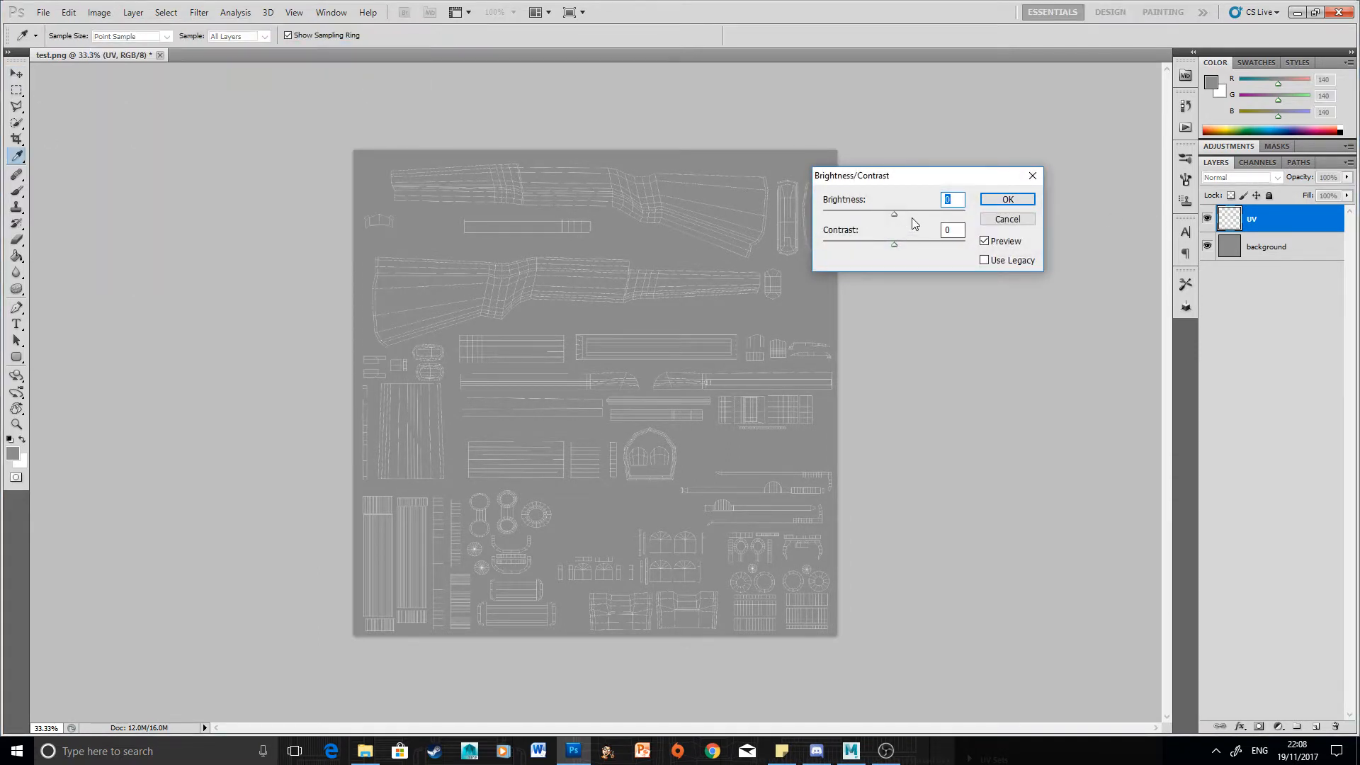
drag(894, 214, 971, 215)
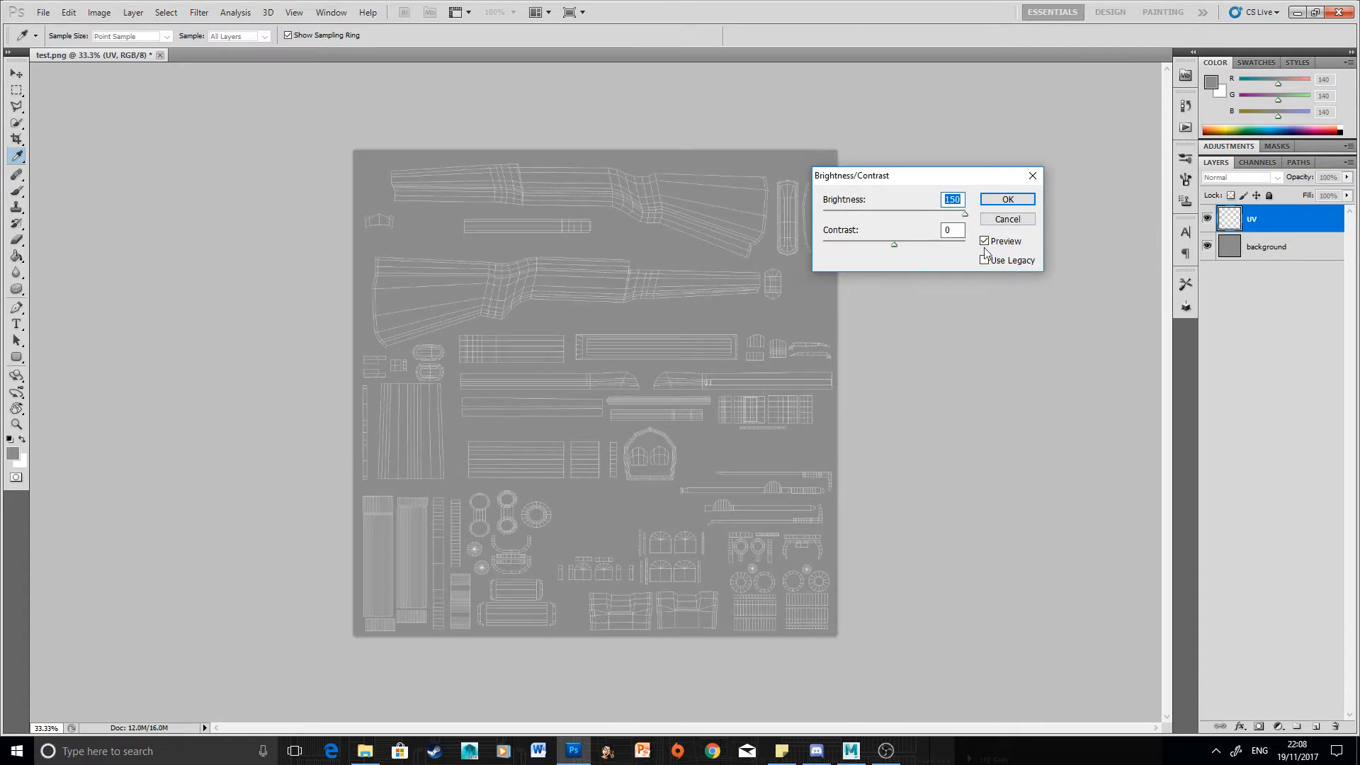
drag(892, 245, 968, 255)
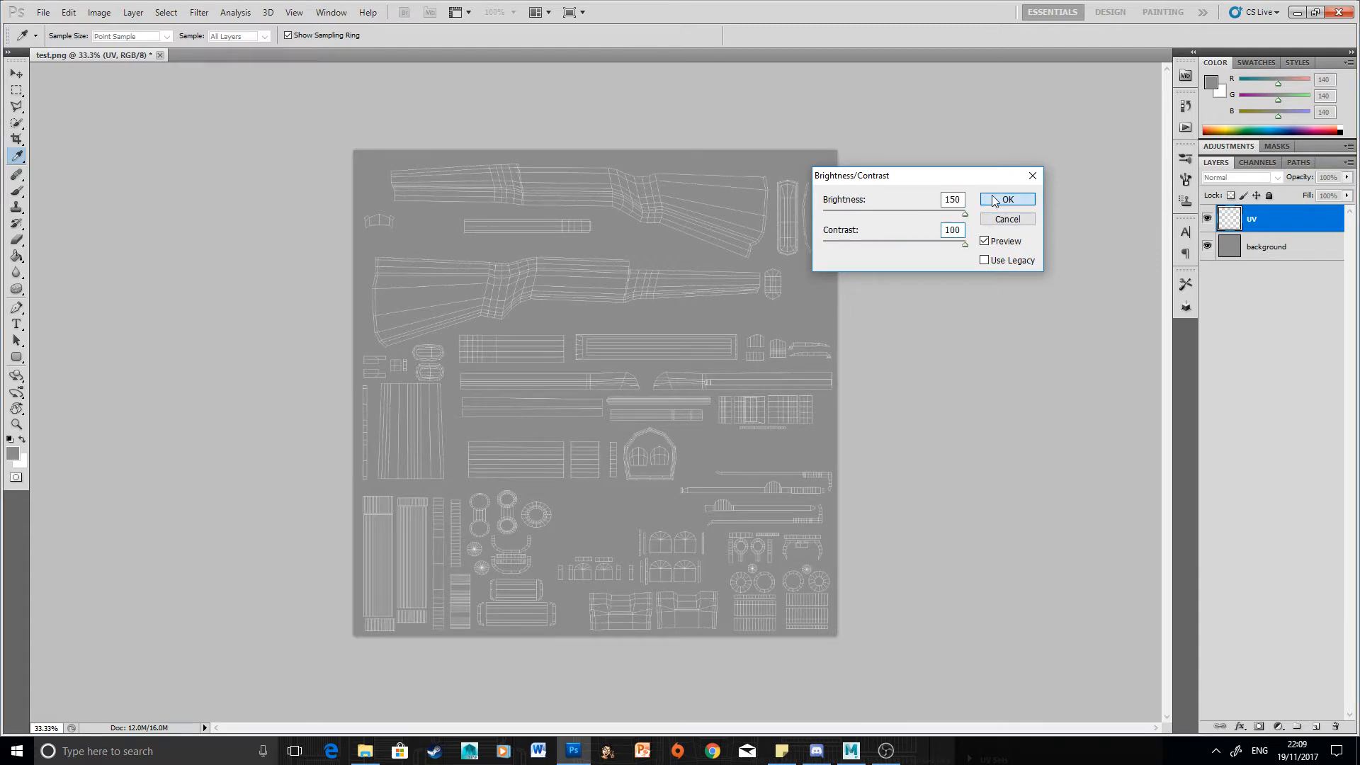
click(994, 200)
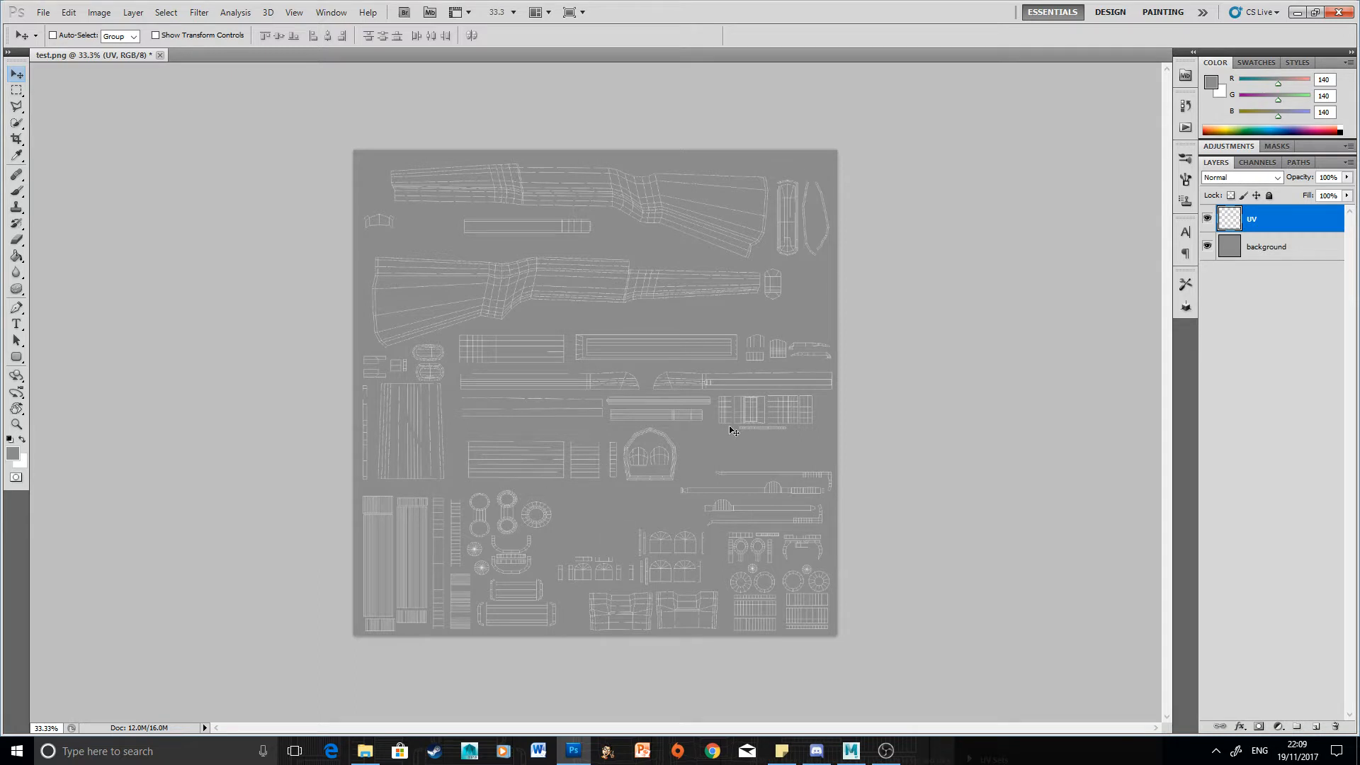
- Invert the colours of the UV layer so its wireframe lines turn dark against the grey background
click(17, 425)
drag(854, 368, 871, 344)
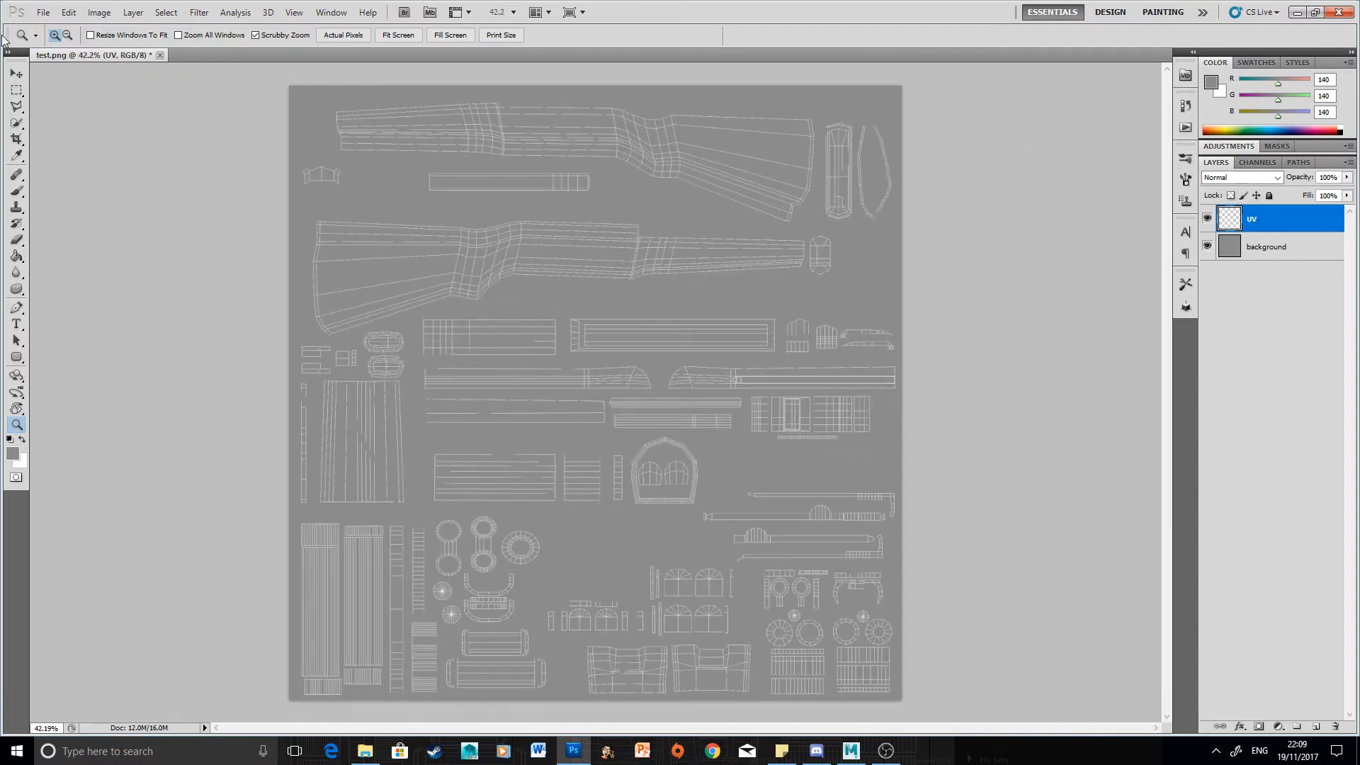
click(16, 73)
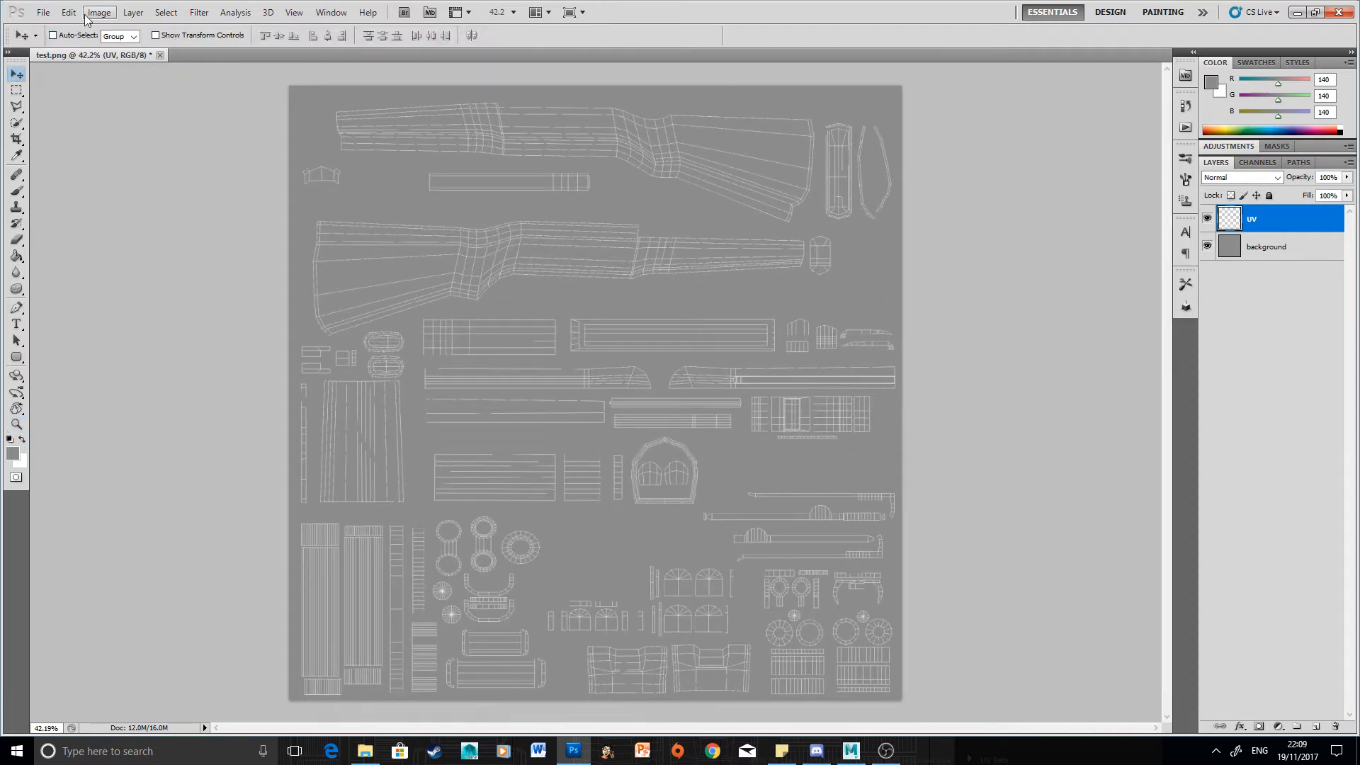
click(98, 13)
mouse_move(156, 47)
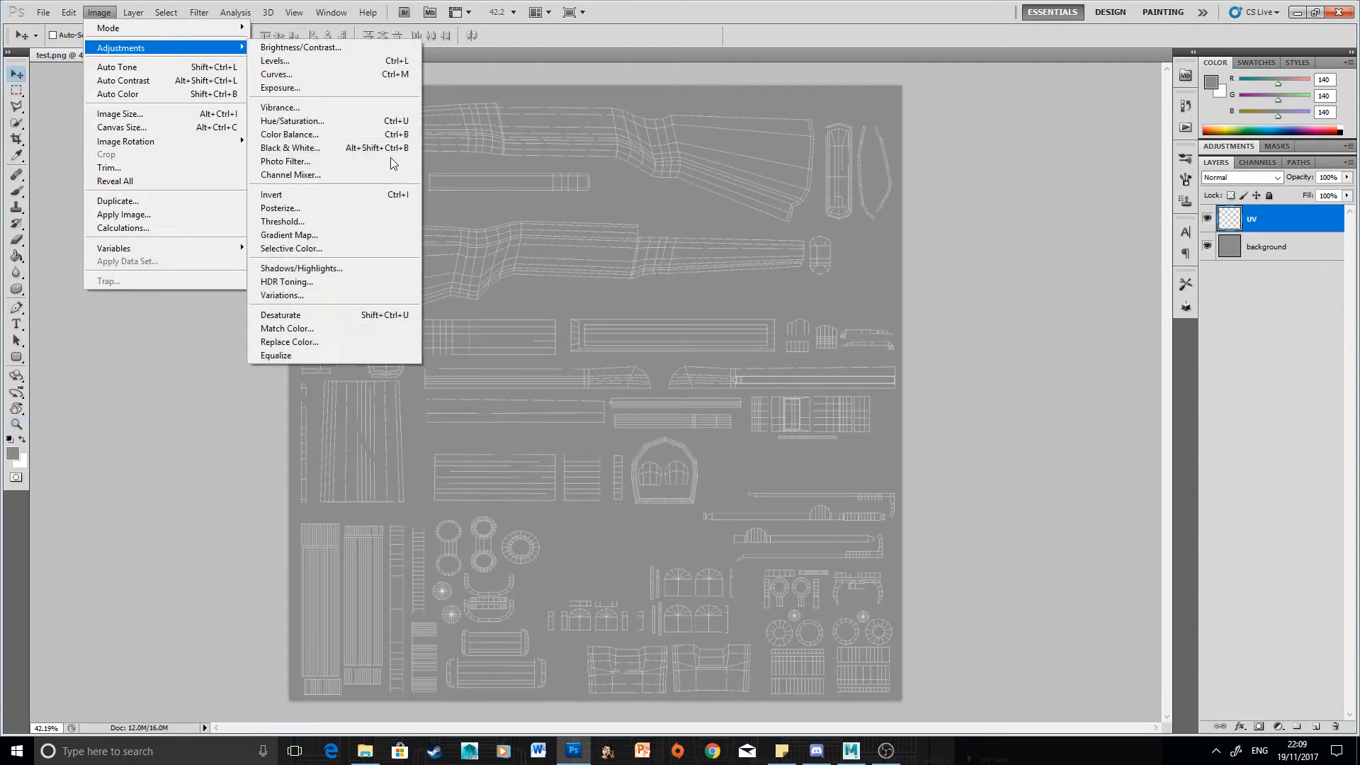
click(323, 195)
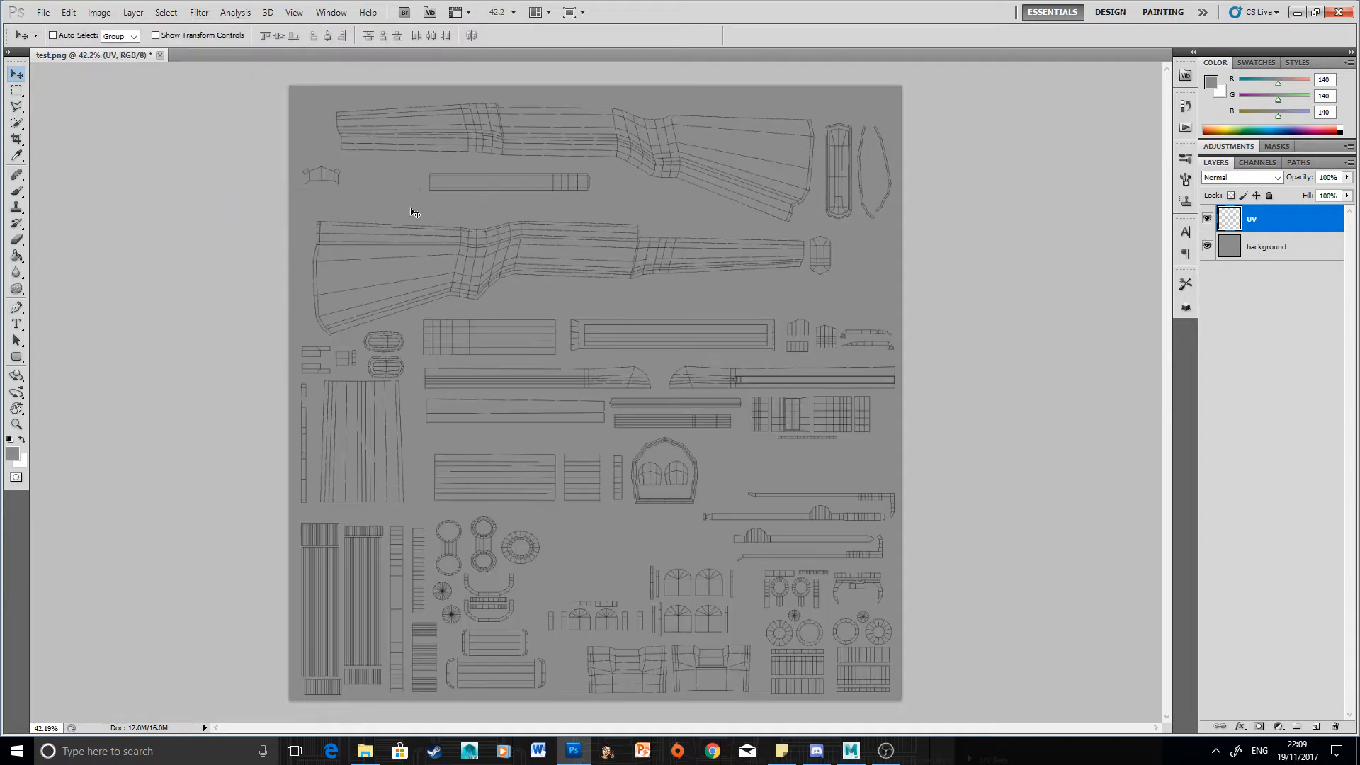
- Darken the inverted UV lines with a Brightness/Contrast adjustment using contrast 100 and the lowest brightness, and return to the Move tool
click(95, 14)
mouse_move(174, 47)
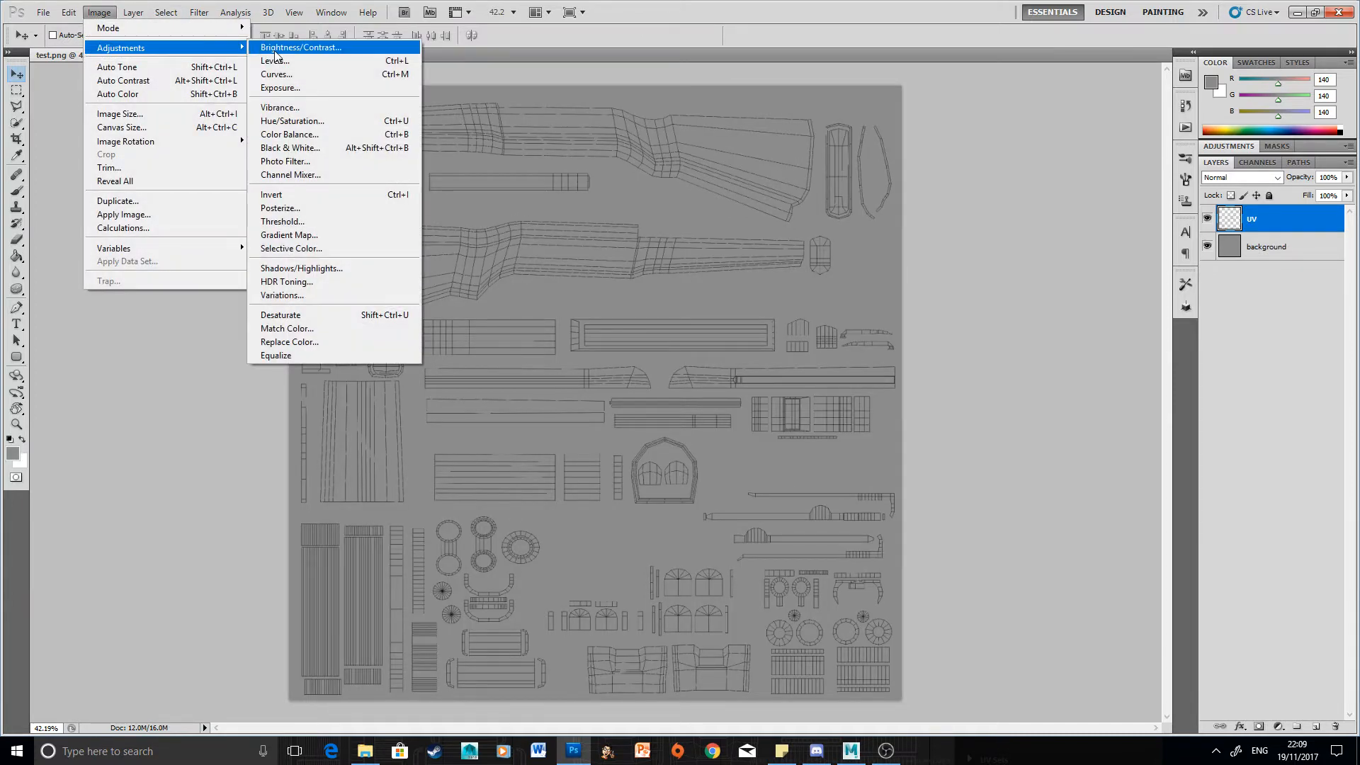
click(275, 49)
drag(894, 244, 788, 252)
drag(878, 246, 1039, 261)
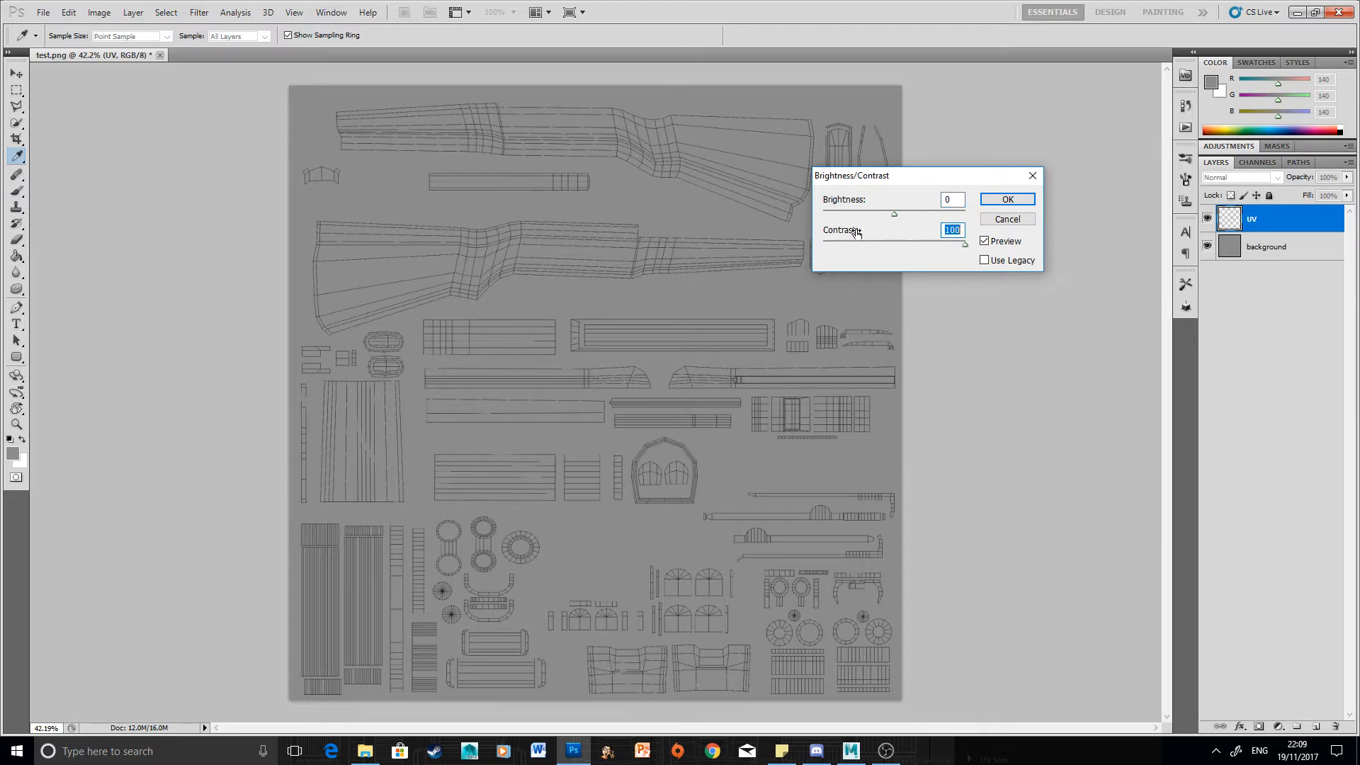
drag(894, 214, 813, 216)
click(1008, 199)
key(v)
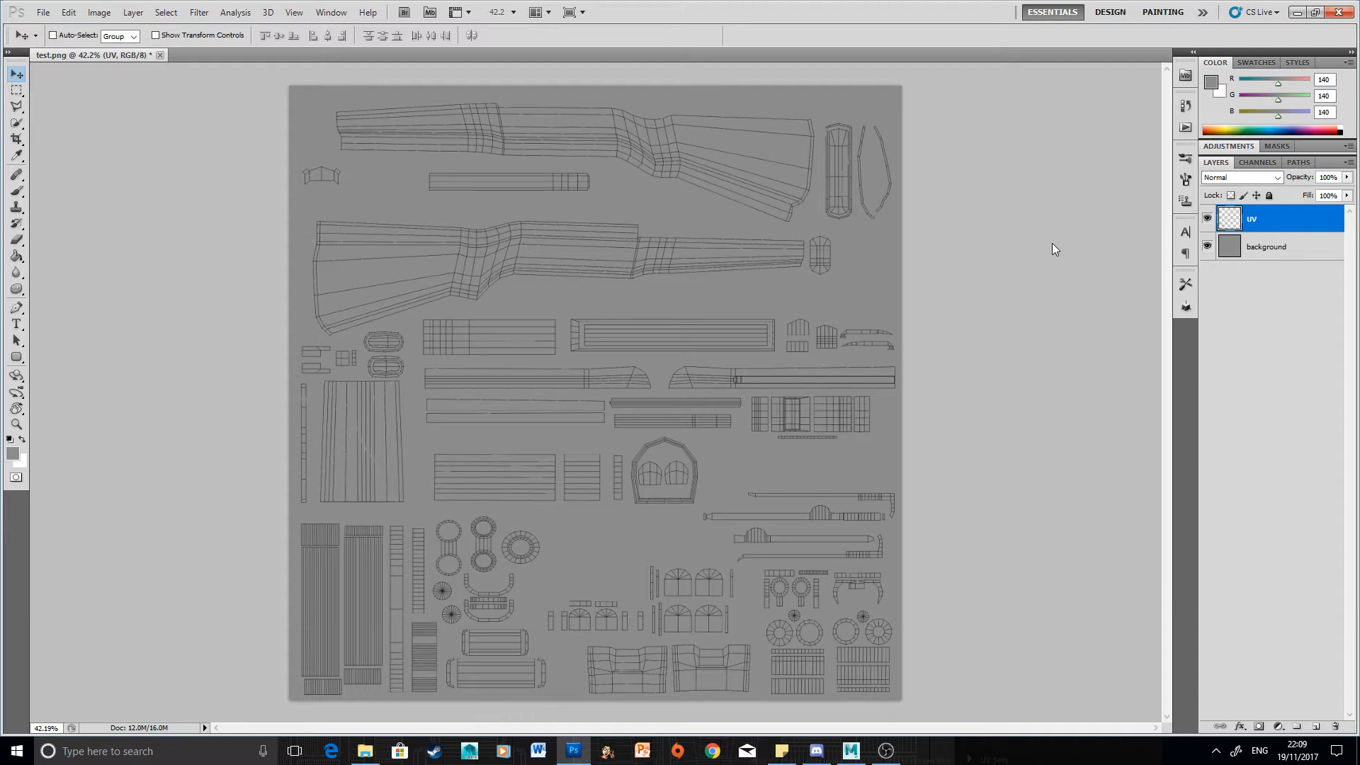
- Fully lock both the UV layer and the background layer
click(1269, 196)
click(1298, 261)
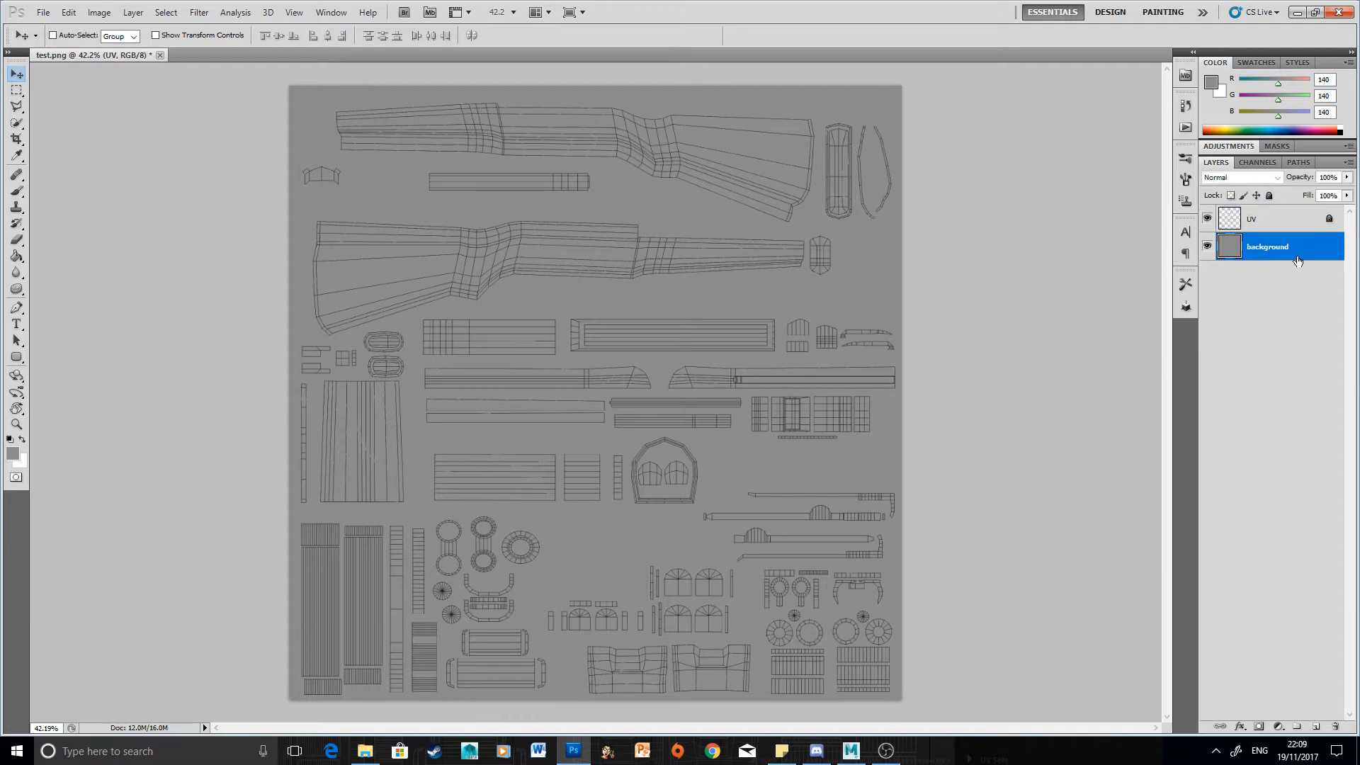
click(1269, 196)
- Try to move the locked UV layer on the canvas to test its lock
click(1272, 219)
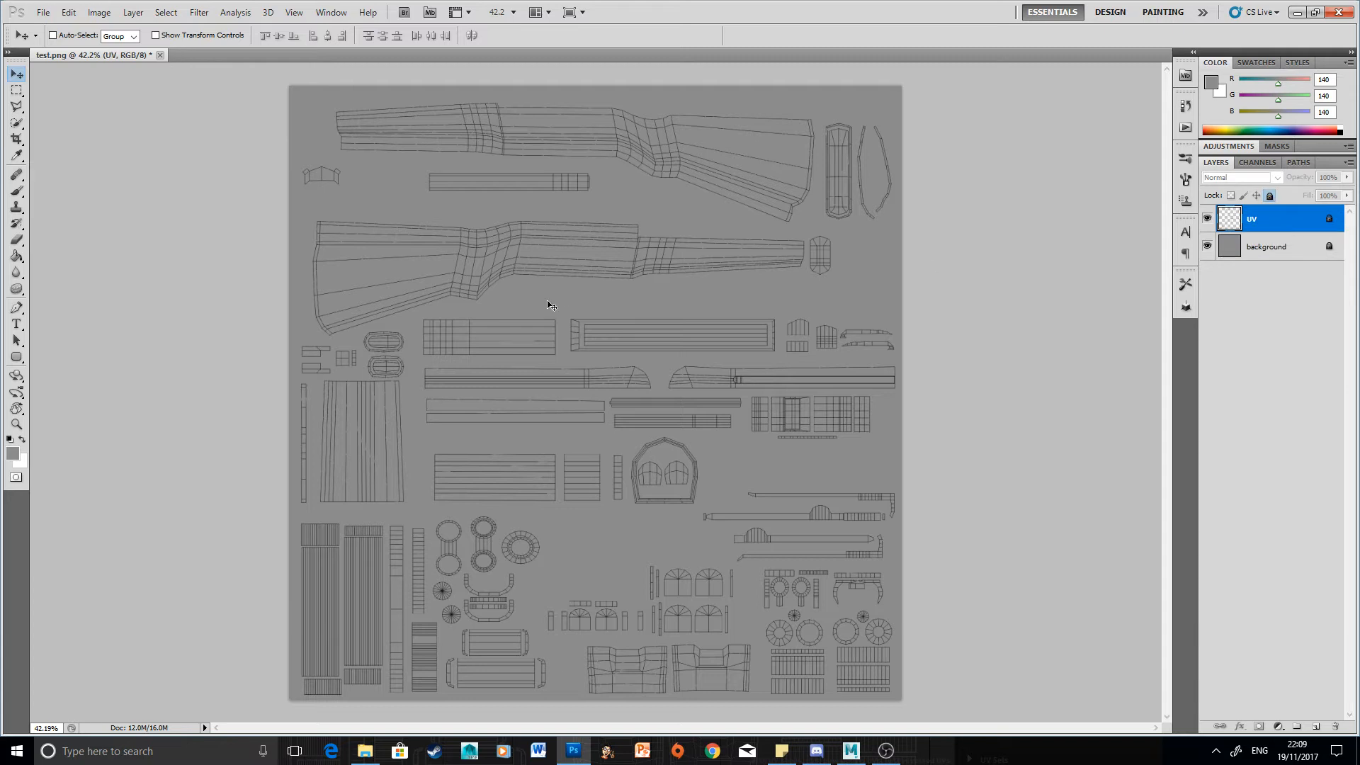
click(620, 236)
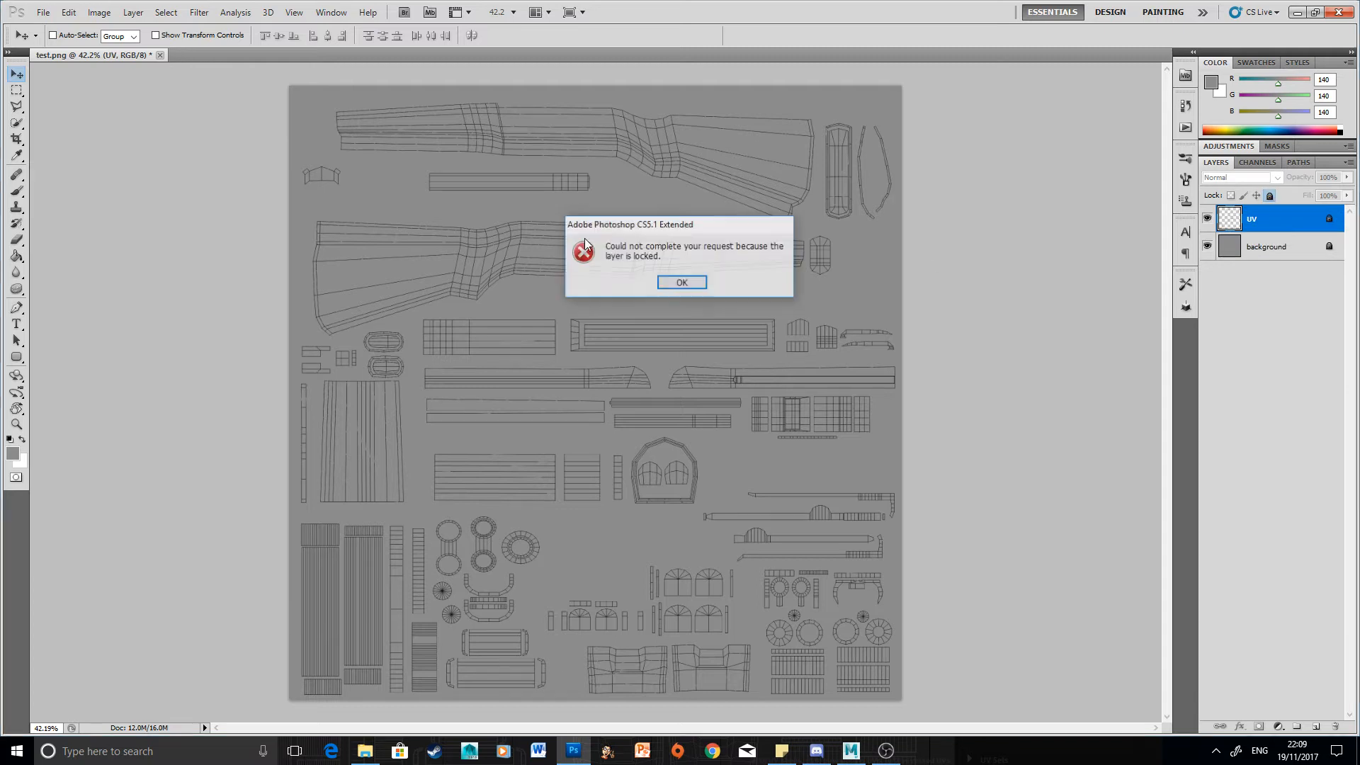
click(704, 287)
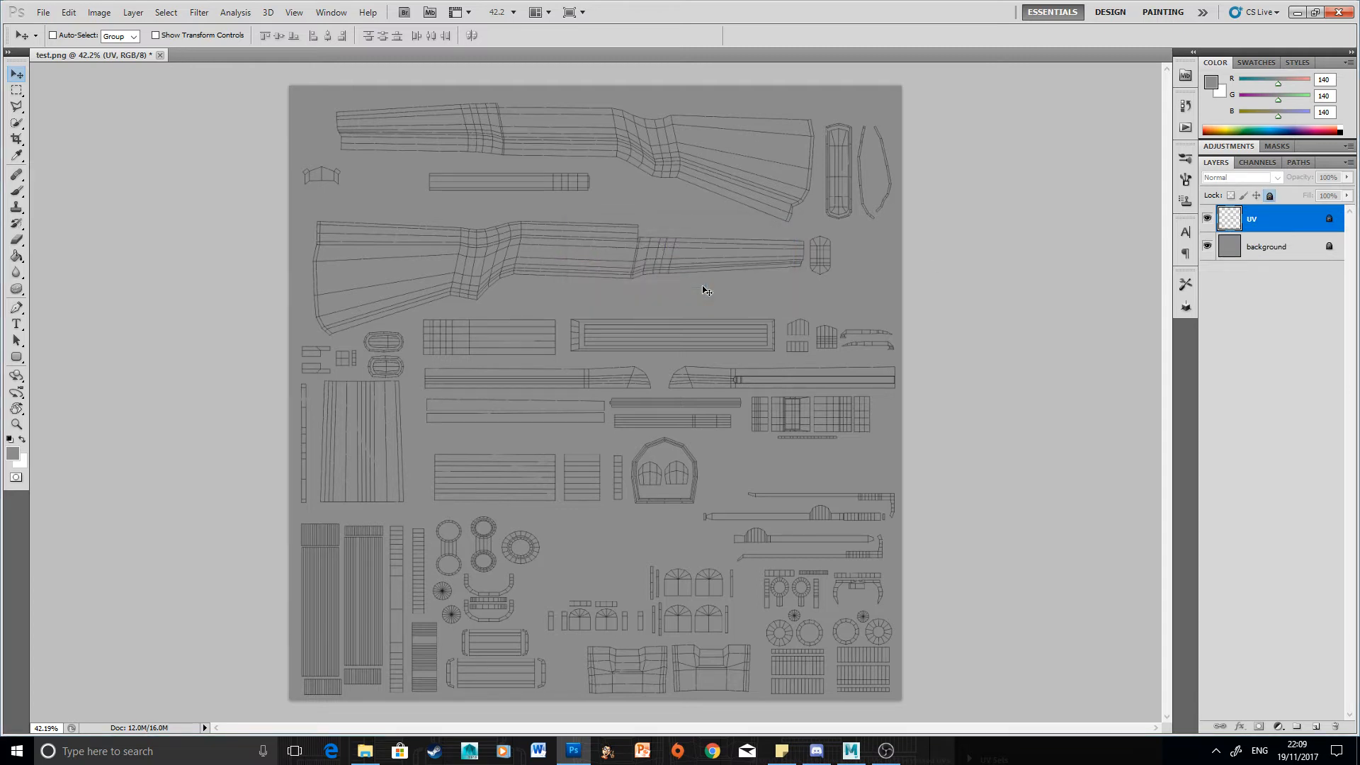